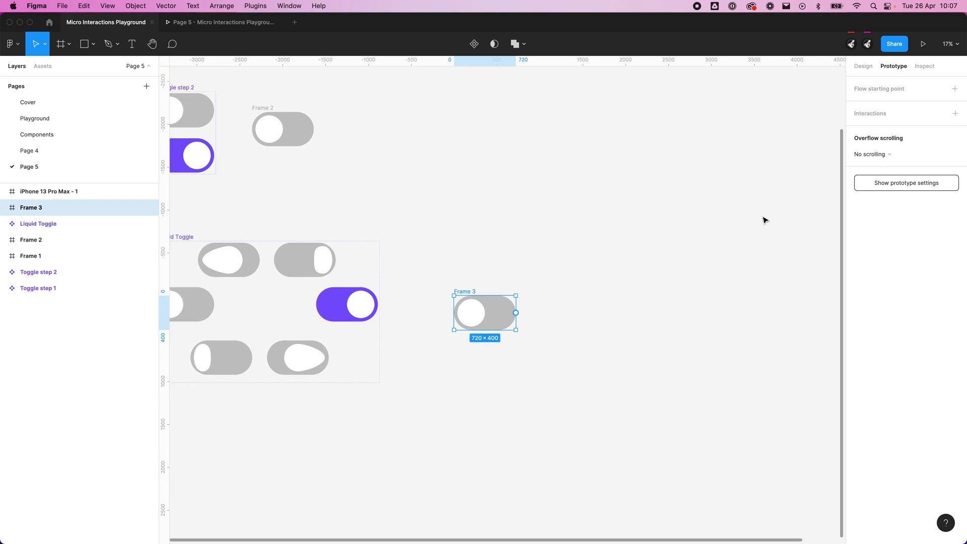
# Leave comment mode and deselect Frame 3 to show the prototype arrows linking the Liquid Toggle frames.
pyautogui.press('c')
pyautogui.press('Escape')
pyautogui.click(592, 393)
pyautogui.scroll(-1, 593, 383)
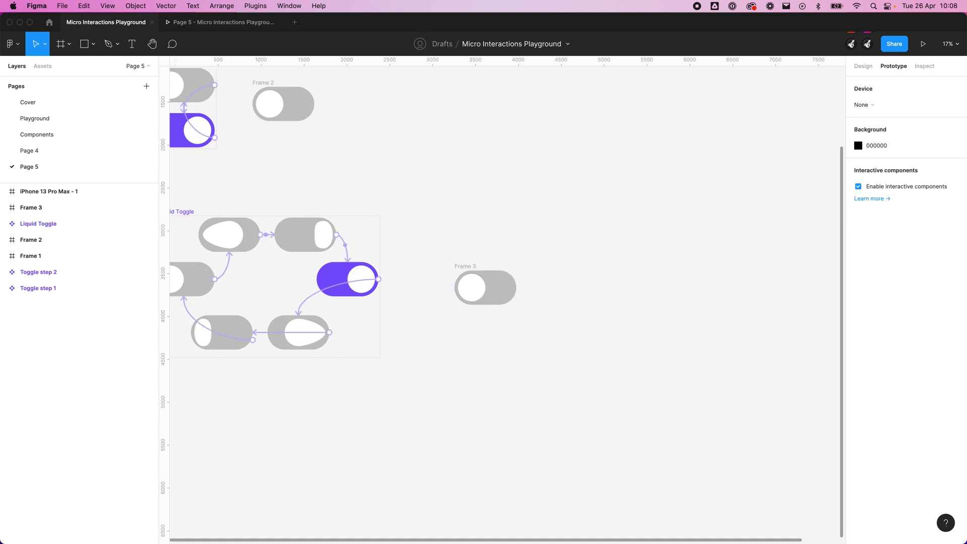
# Open the AEUX site's Download page offering release 0.8.1-B for Sketch 57+ / Figma.
pyautogui.moveTo(336, 542)
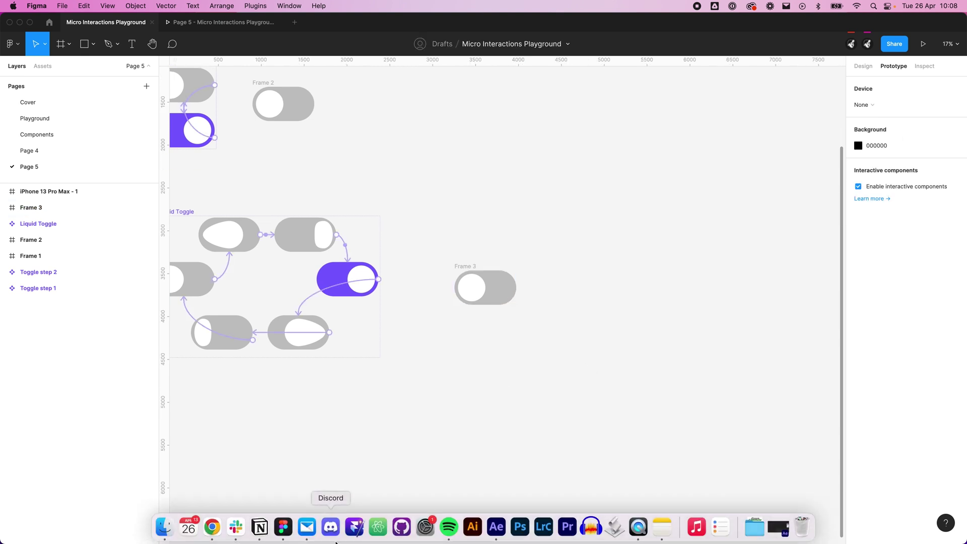
pyautogui.click(218, 537)
pyautogui.click(245, 24)
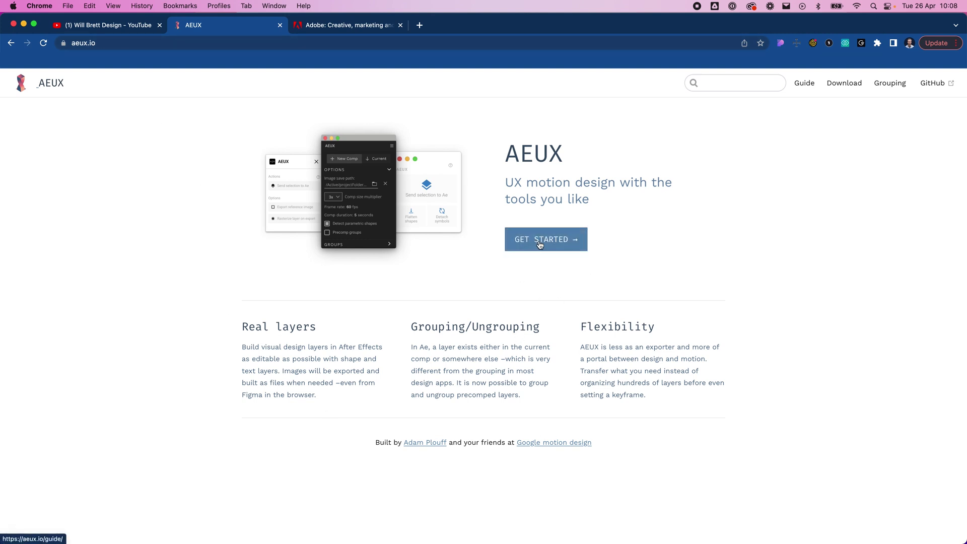
pyautogui.click(844, 84)
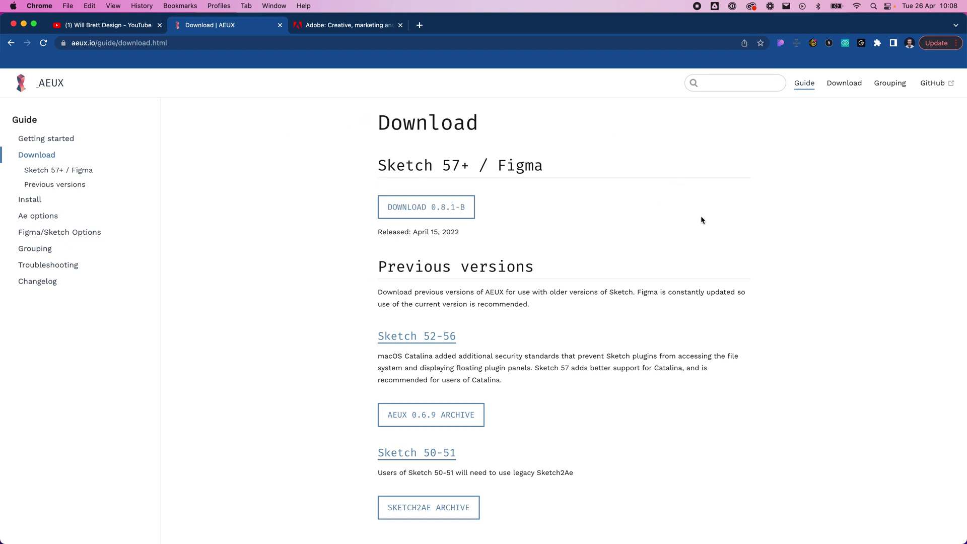
# Open the AEUX Install guide and highlight its After Effects install steps.
pyautogui.click(49, 202)
pyautogui.scroll(-3, 723, 330)
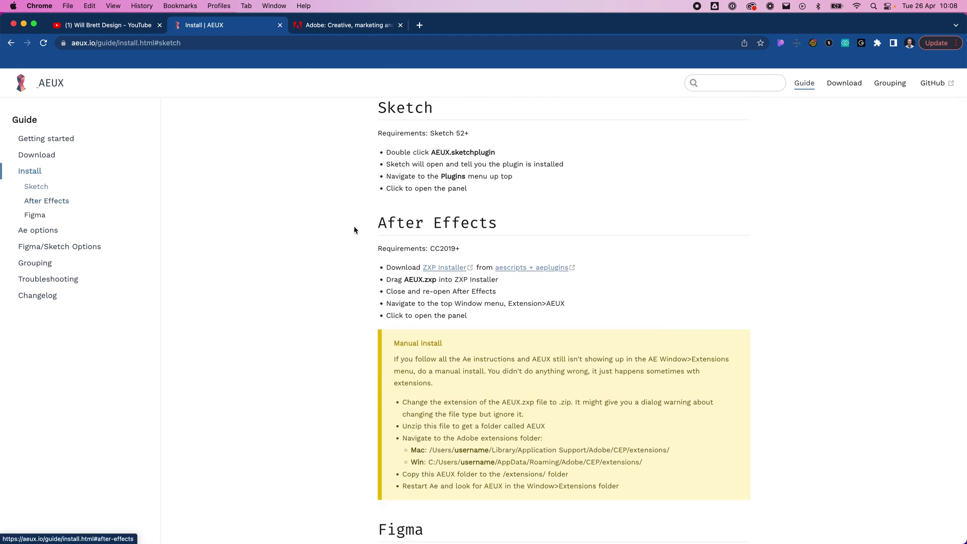
pyautogui.moveTo(354, 226); pyautogui.dragTo(778, 492)
pyautogui.scroll(-2, 778, 492)
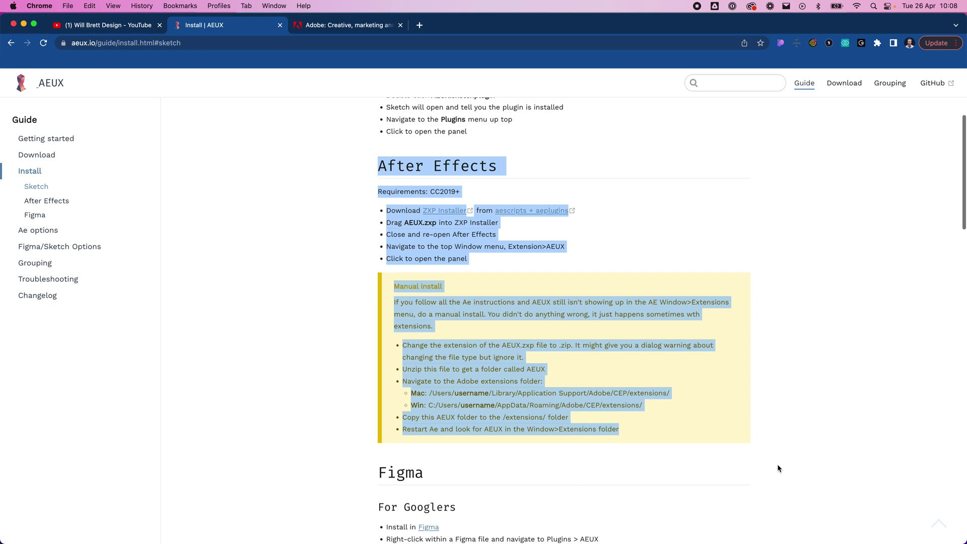
pyautogui.scroll(-6, 778, 464)
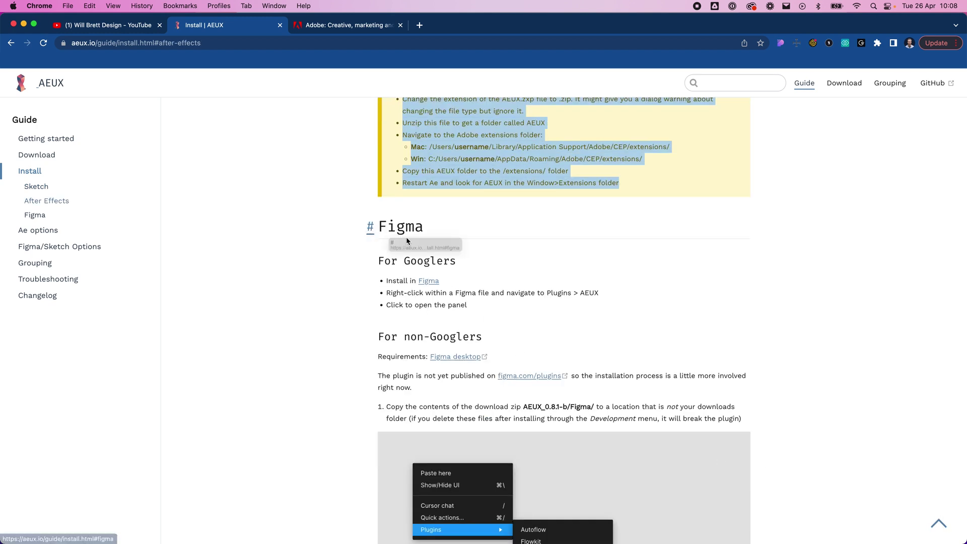
pyautogui.moveTo(627, 289); pyautogui.dragTo(628, 270)
# Read the Figma section's For non-Googlers instructions on importing the plugin manifest.
pyautogui.scroll(-2, 630, 272)
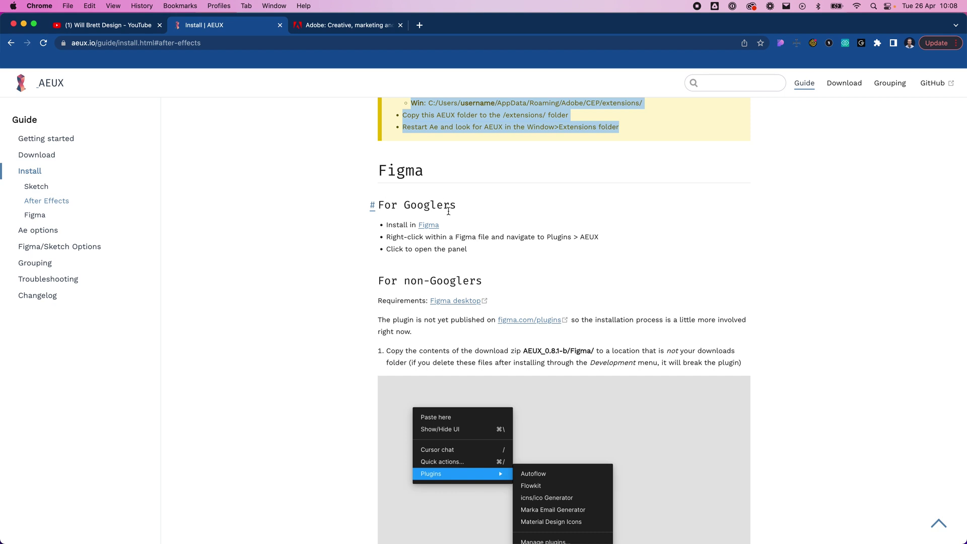
pyautogui.scroll(-1, 427, 205)
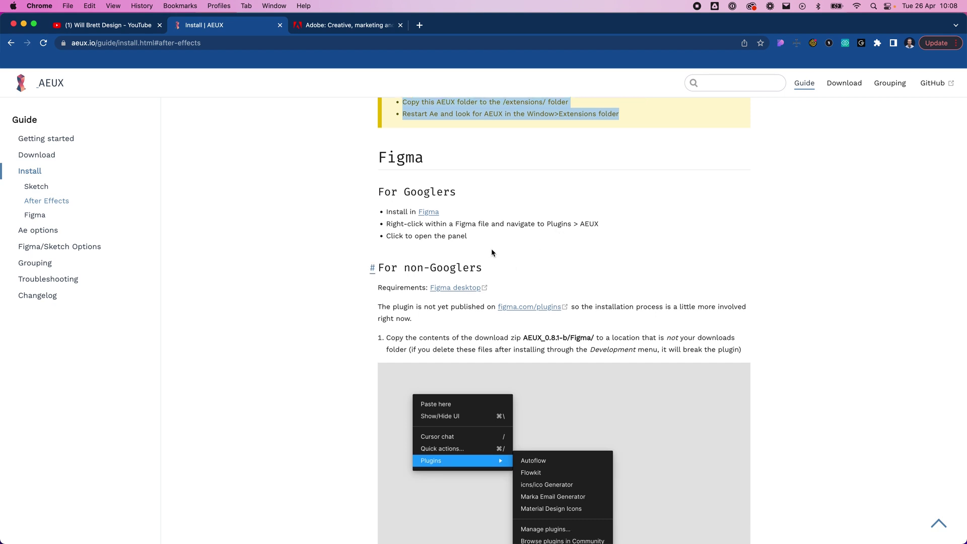
pyautogui.moveTo(492, 253); pyautogui.dragTo(357, 188)
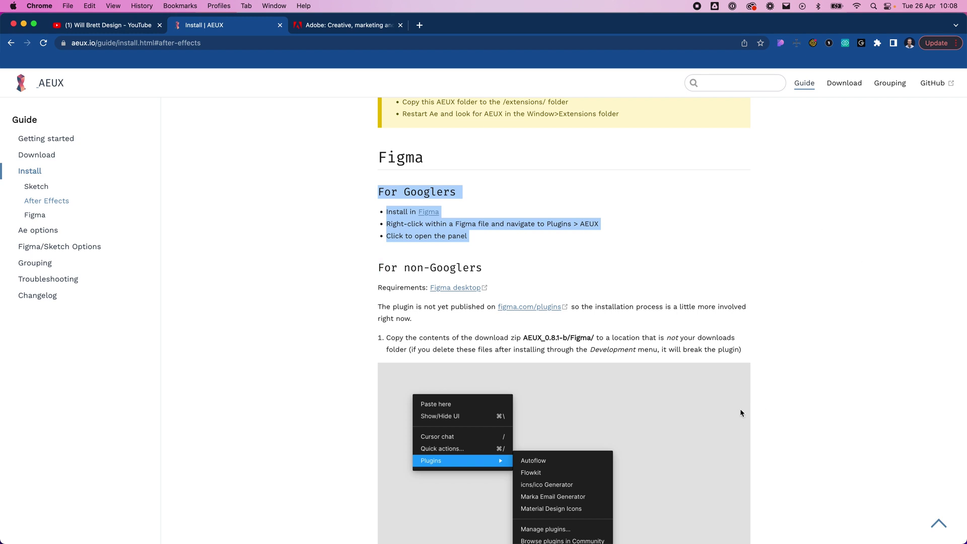
pyautogui.scroll(-5, 740, 412)
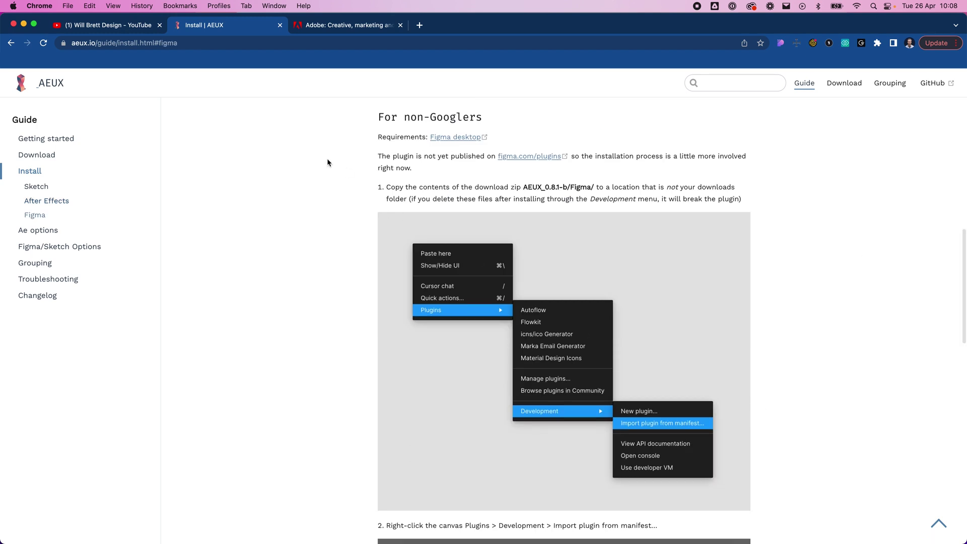
pyautogui.moveTo(376, 116); pyautogui.dragTo(573, 199)
pyautogui.scroll(-1, 655, 257)
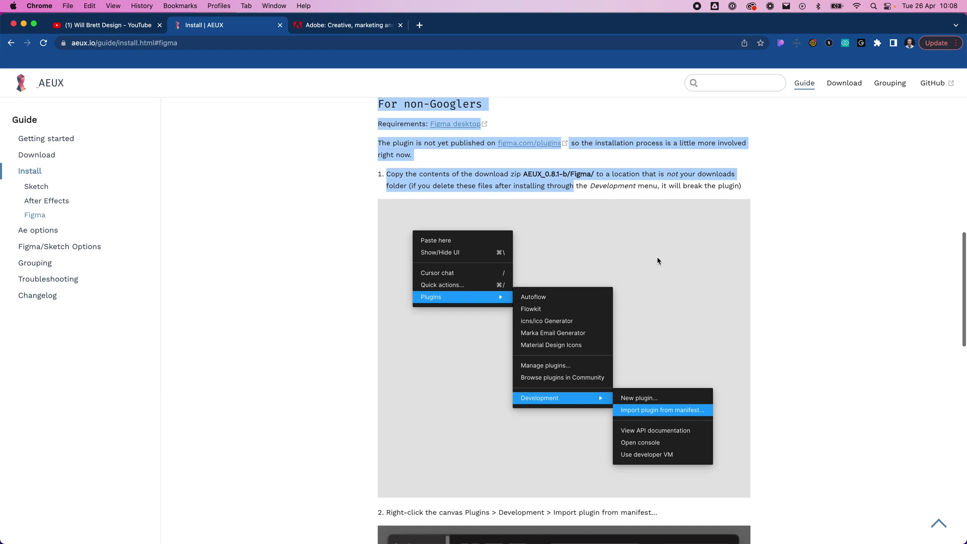
pyautogui.click(389, 194)
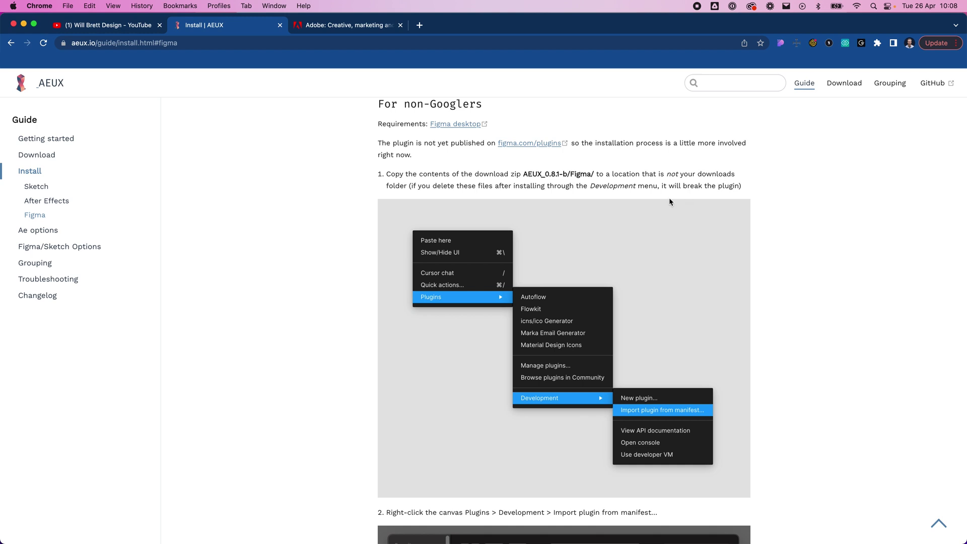
pyautogui.scroll(-10, 753, 254)
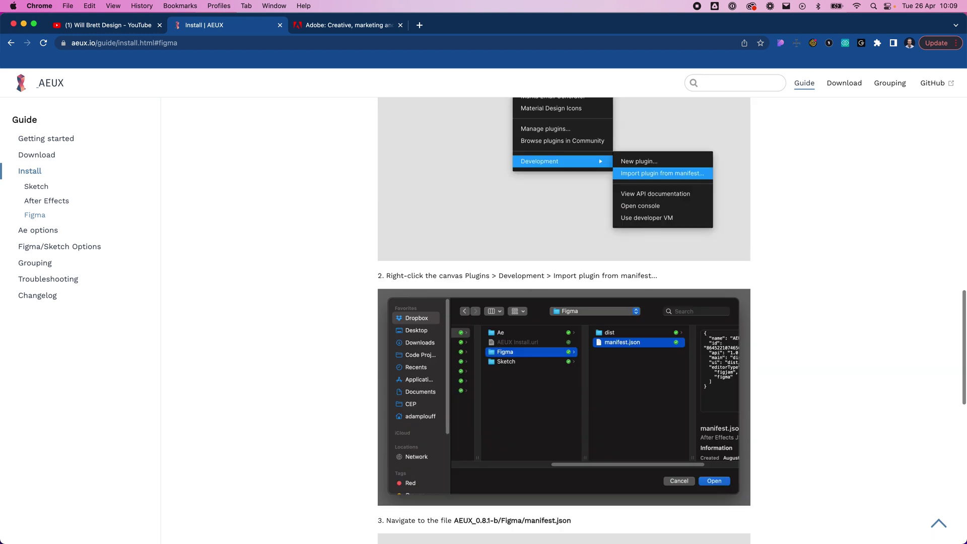
pyautogui.scroll(-20, 571, 380)
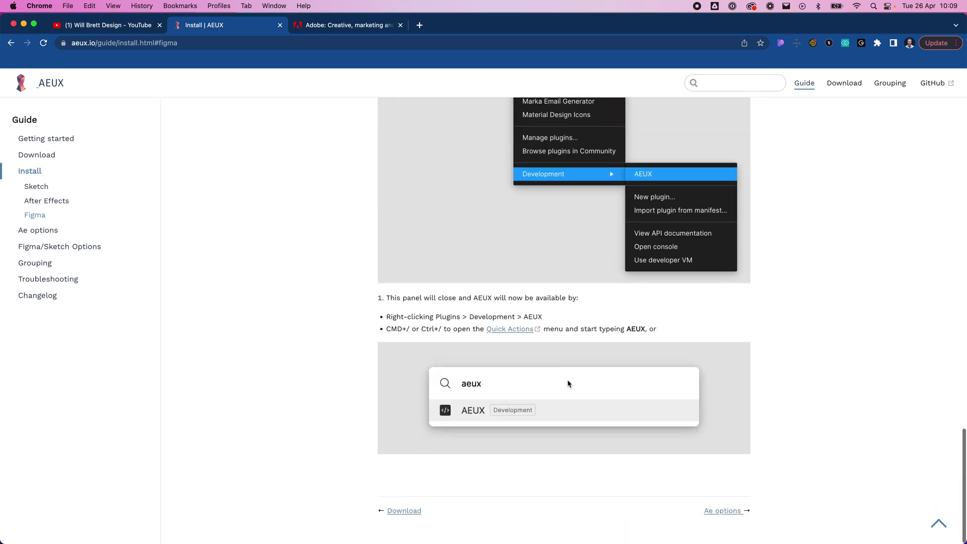
pyautogui.scroll(20, 567, 380)
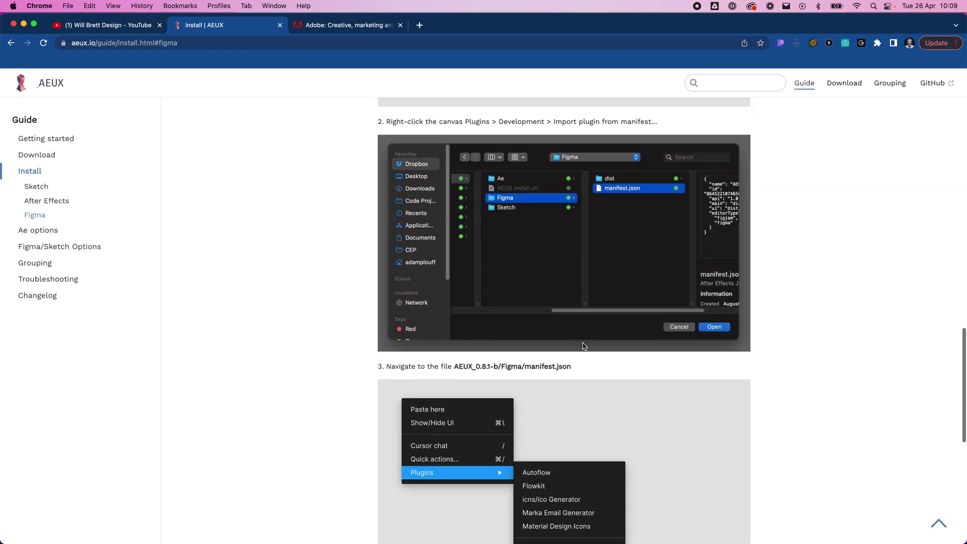
pyautogui.scroll(15, 579, 339)
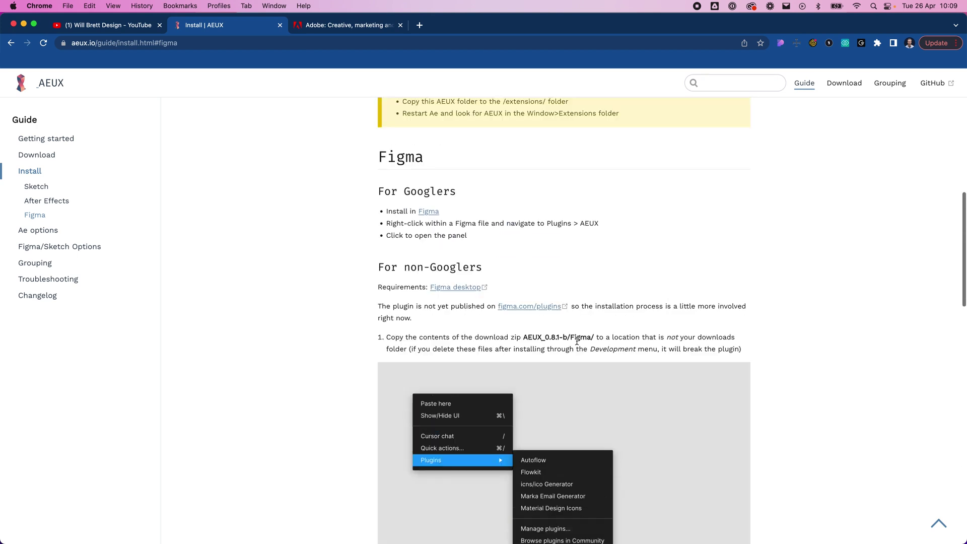
# On the Adobe site, view all Creativity & Design products in the catalogue (33 results).
pyautogui.click(351, 26)
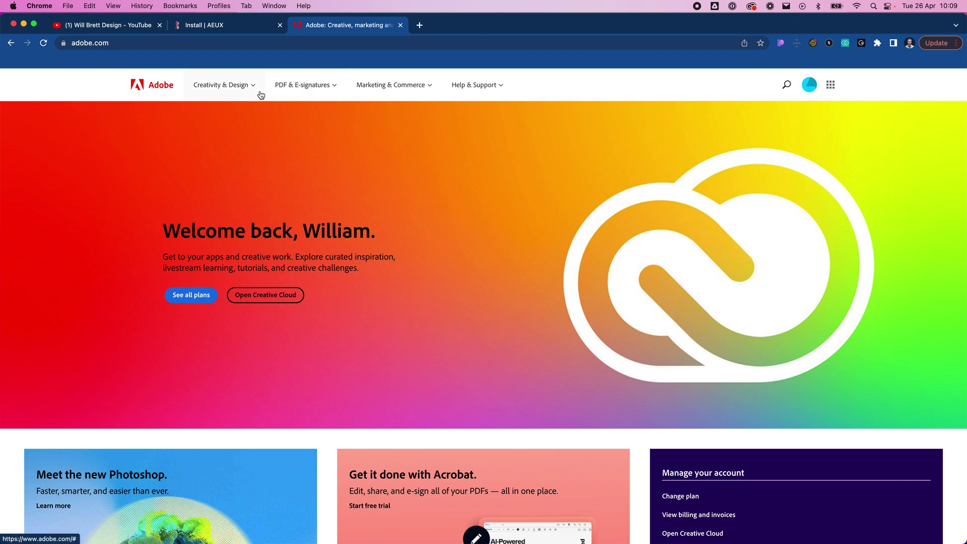
pyautogui.scroll(-5, 395, 237)
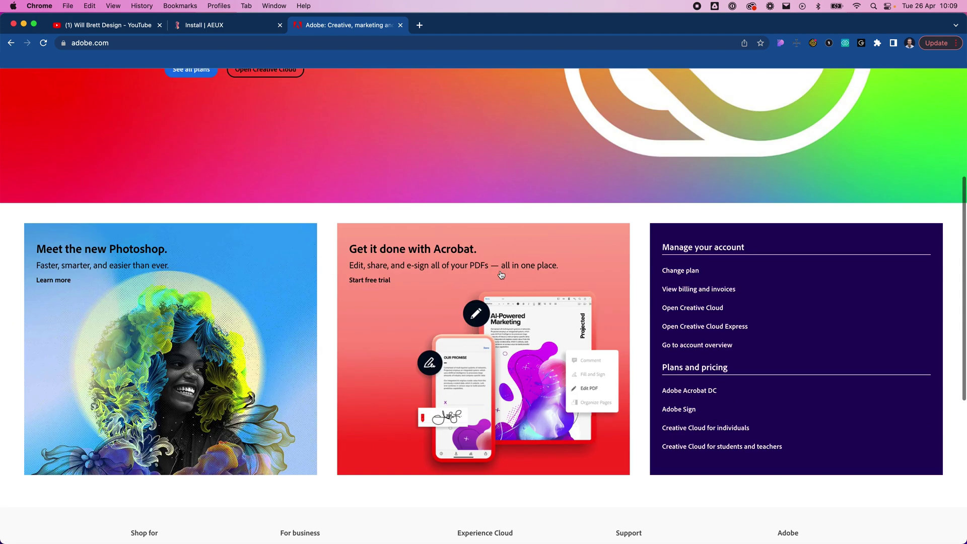
pyautogui.scroll(5, 500, 267)
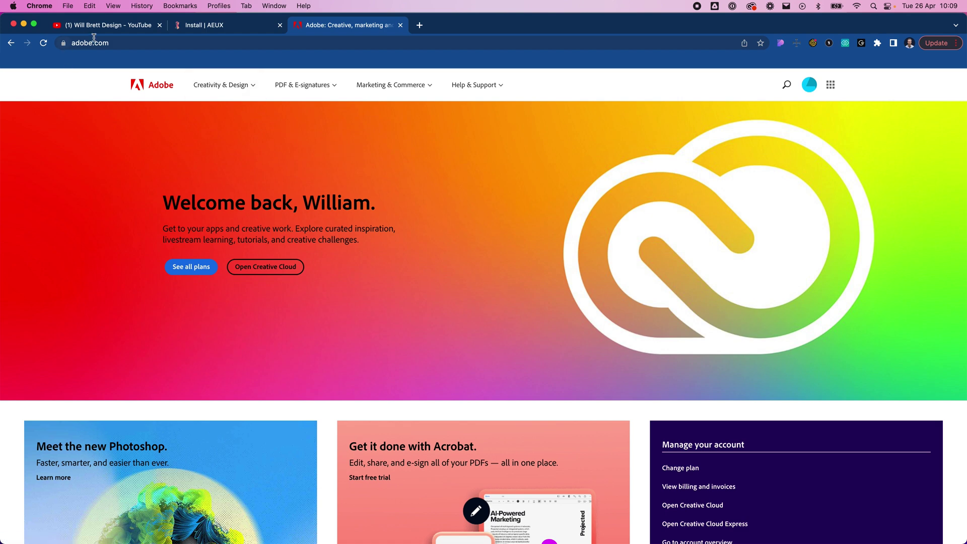
pyautogui.click(217, 85)
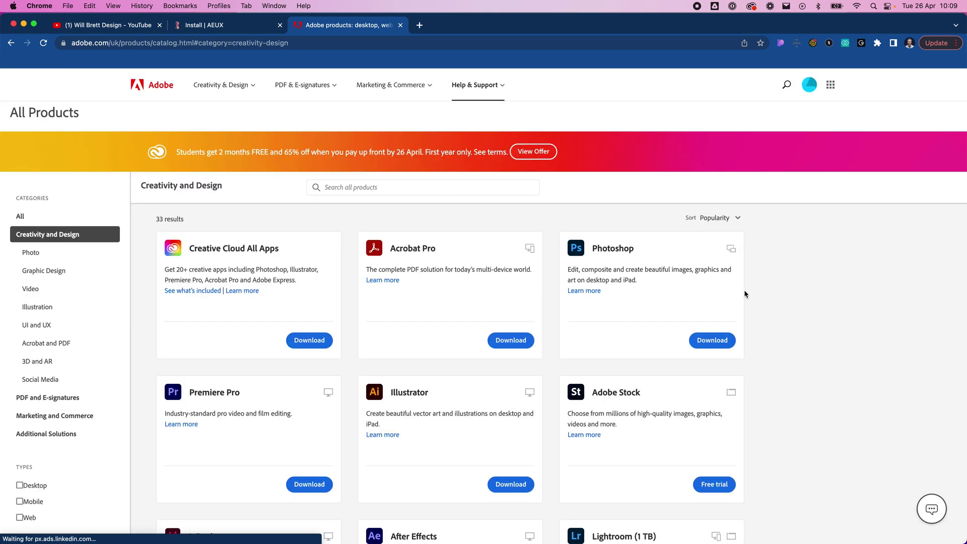
pyautogui.scroll(-2, 816, 287)
pyautogui.scroll(-5, 859, 295)
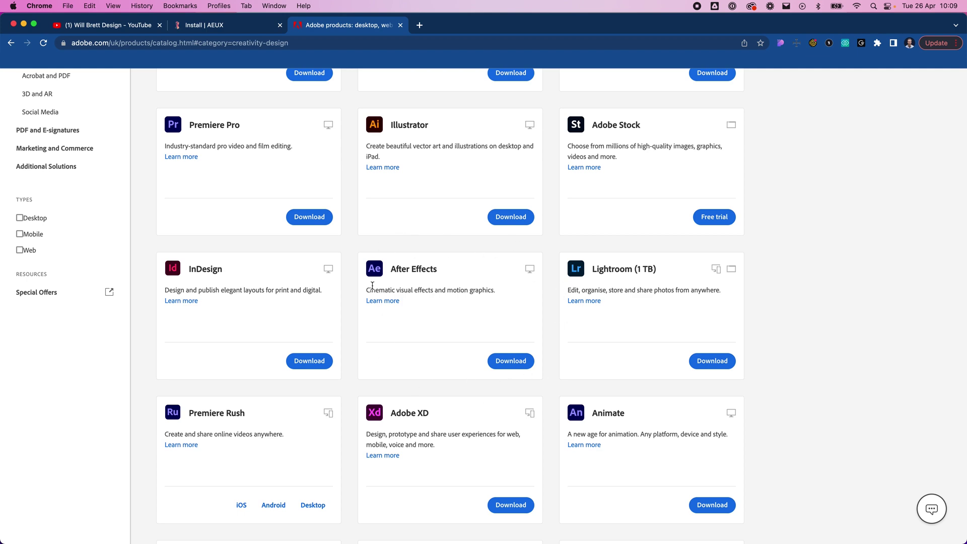
pyautogui.scroll(9, 373, 287)
pyautogui.scroll(-11, 385, 319)
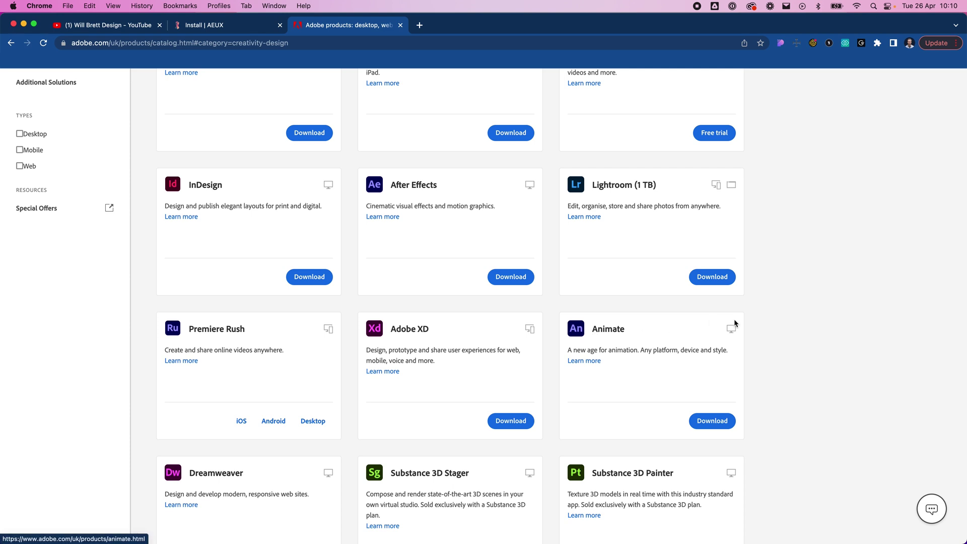
pyautogui.scroll(10, 494, 318)
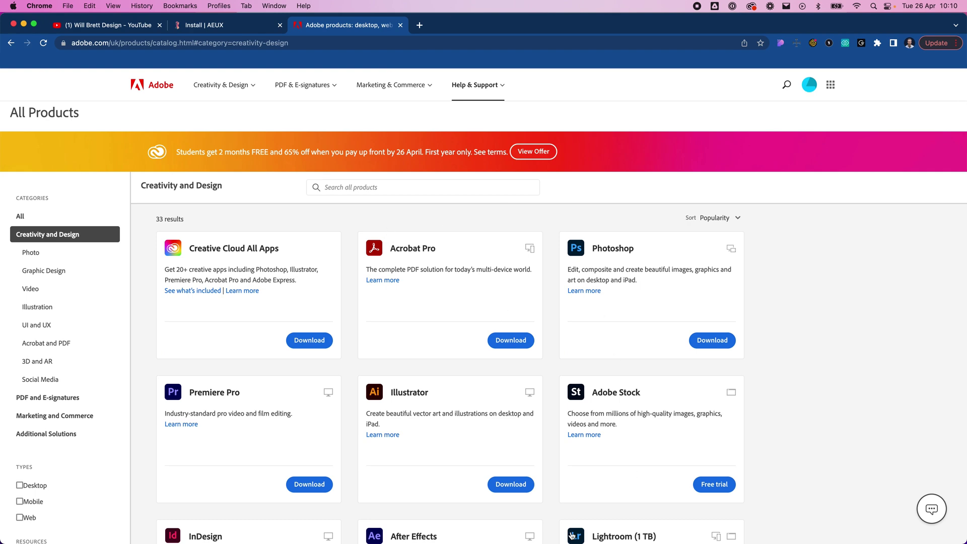
# Launch After Effects 2022 and browse Window > Extensions to find AEUX.
pyautogui.click(505, 536)
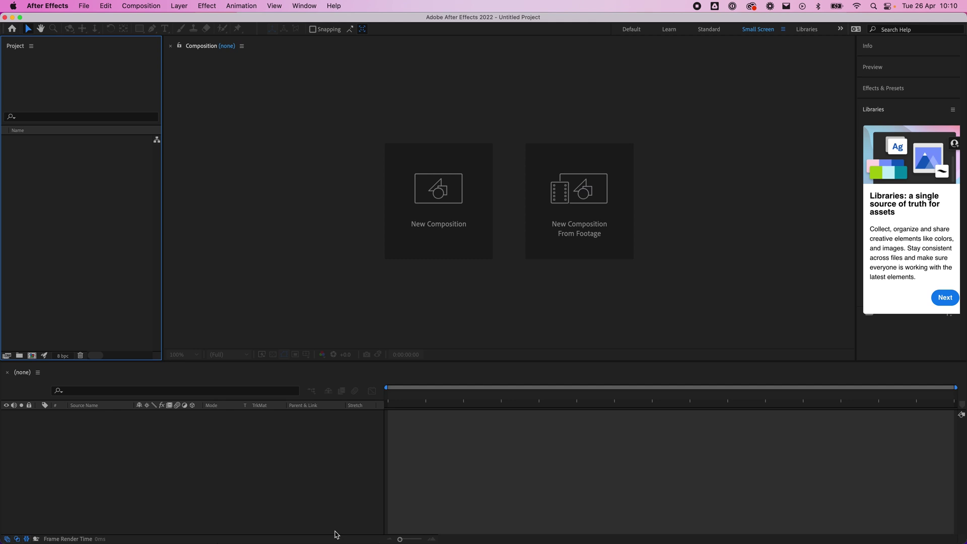
pyautogui.click(304, 5)
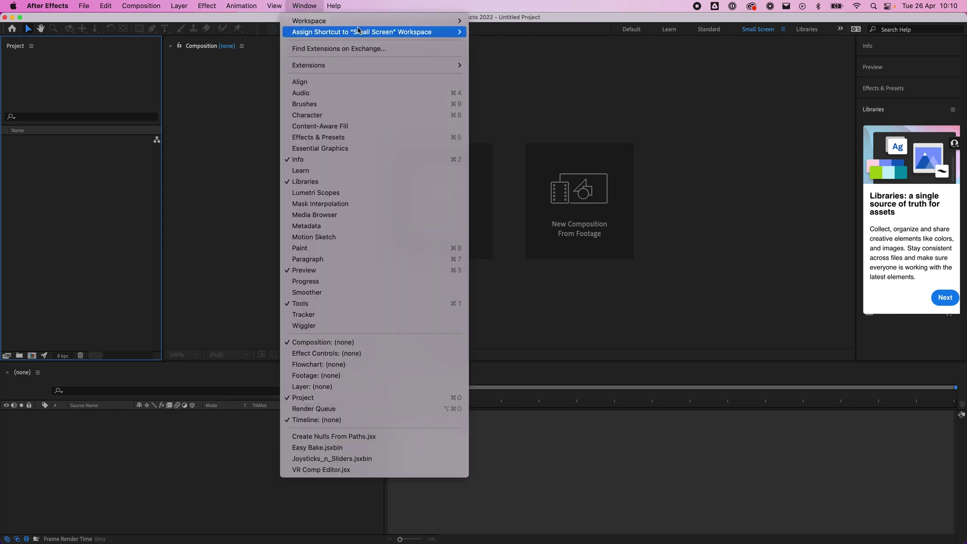
pyautogui.moveTo(366, 64)
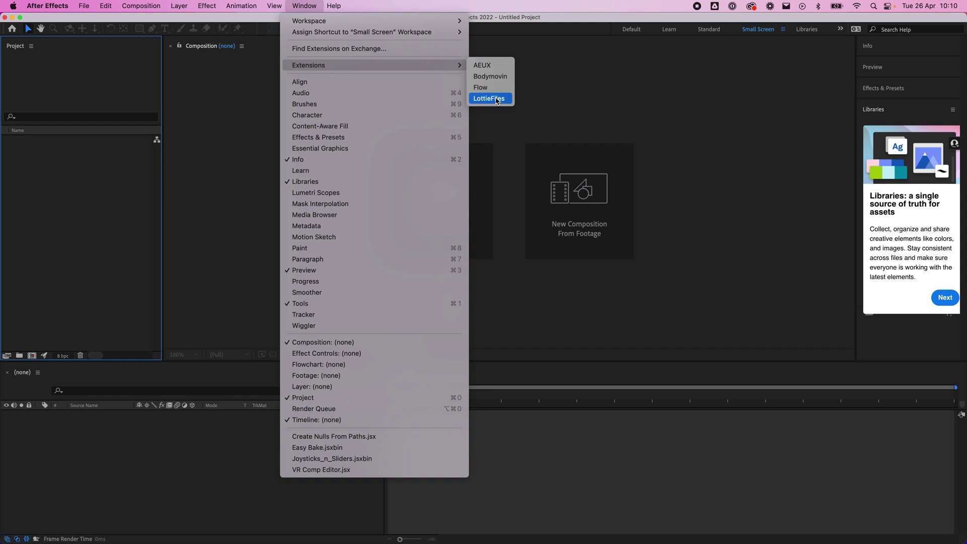
# Launch AEUX, reread the Install | AEUX notes in Chrome, then return to the Figma playground file.
pyautogui.click(496, 68)
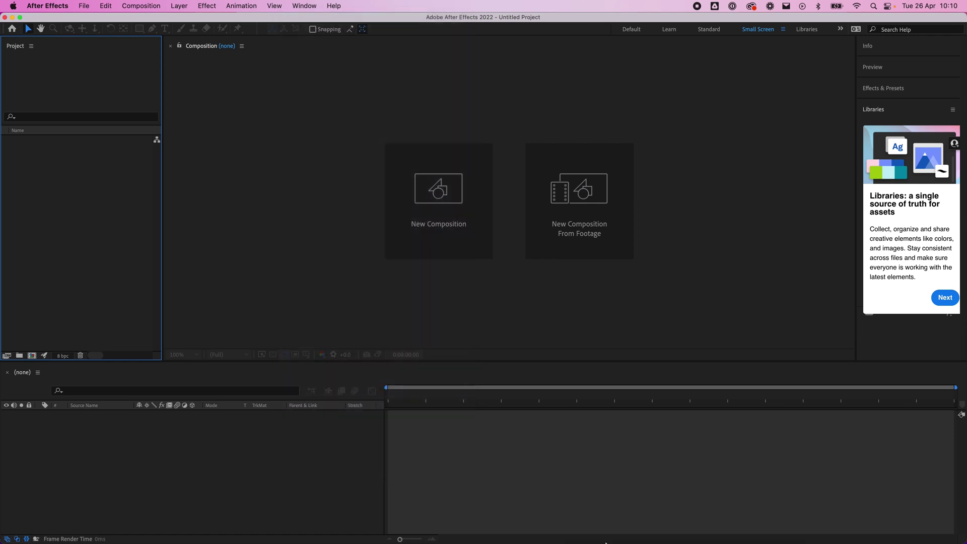
pyautogui.click(224, 527)
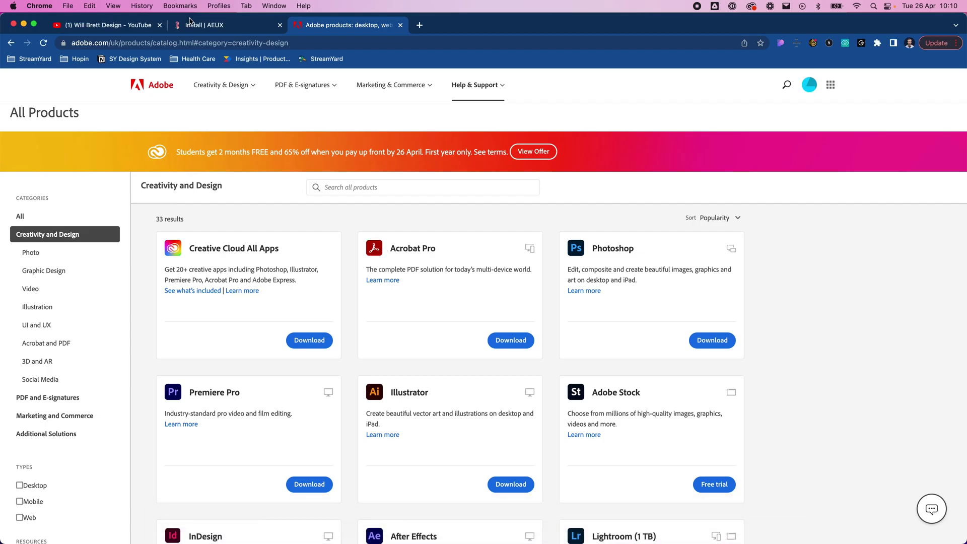
pyautogui.click(204, 25)
pyautogui.scroll(5, 526, 292)
pyautogui.scroll(4, 527, 293)
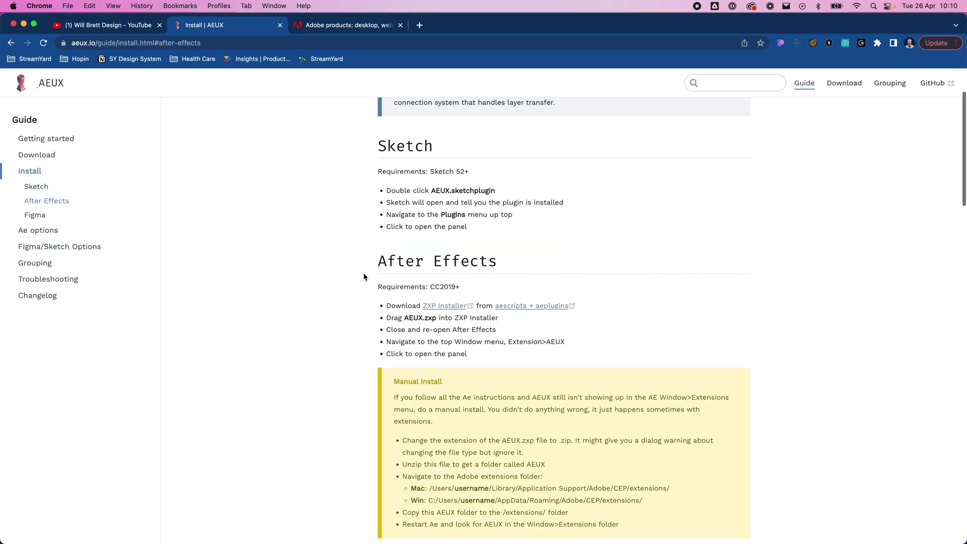
pyautogui.scroll(-4, 581, 355)
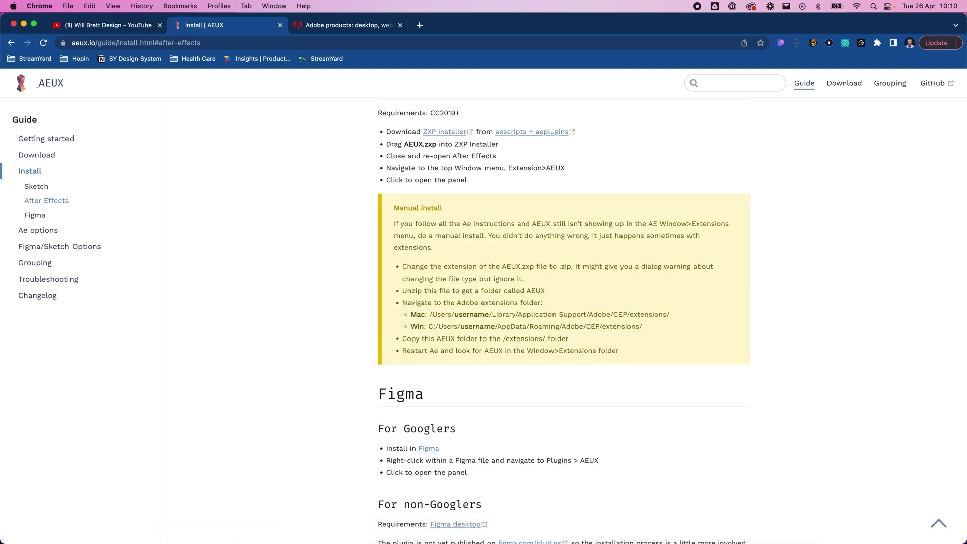
pyautogui.moveTo(522, 538)
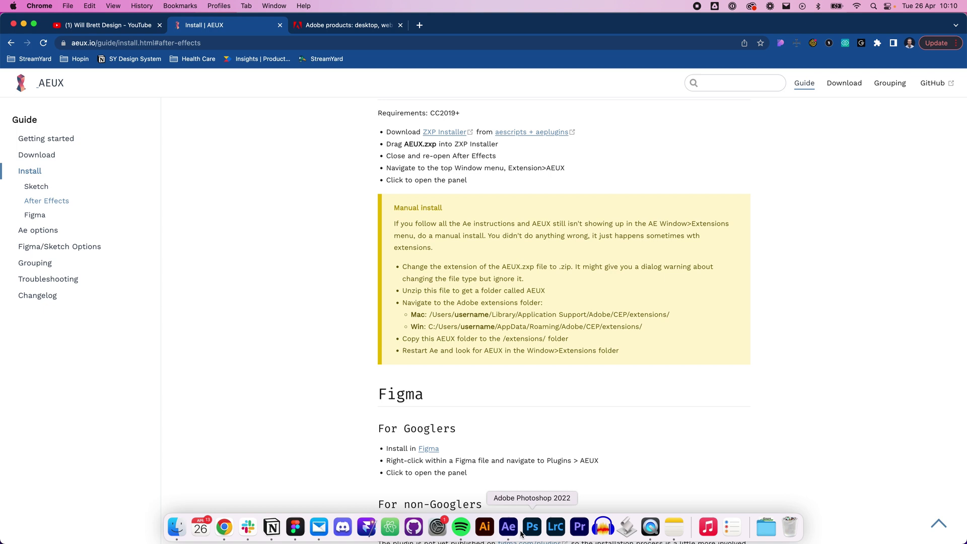
pyautogui.click(296, 526)
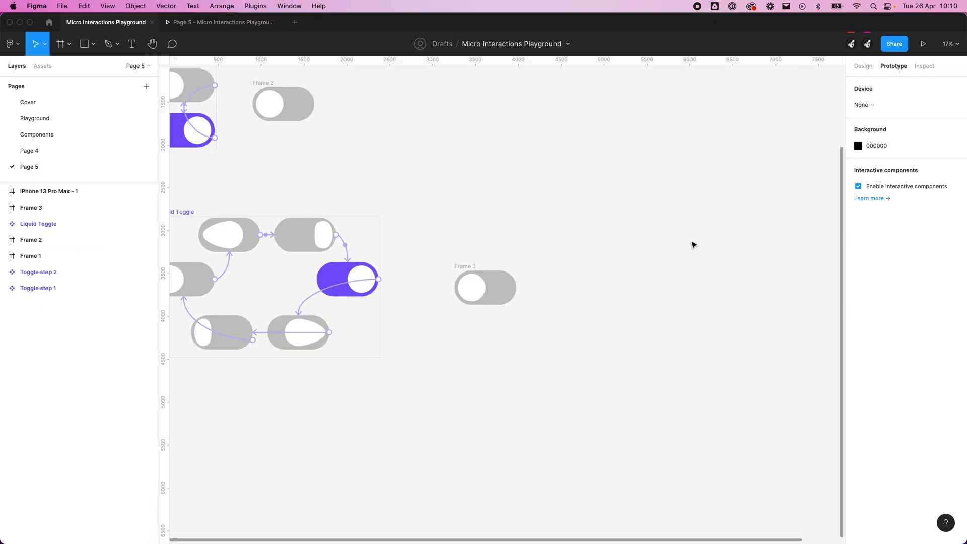
# Select Frame 3 and expand its layers to show Toggle Handle and Toggle Background.
pyautogui.hscroll(-3, 693, 234)
pyautogui.click(535, 272)
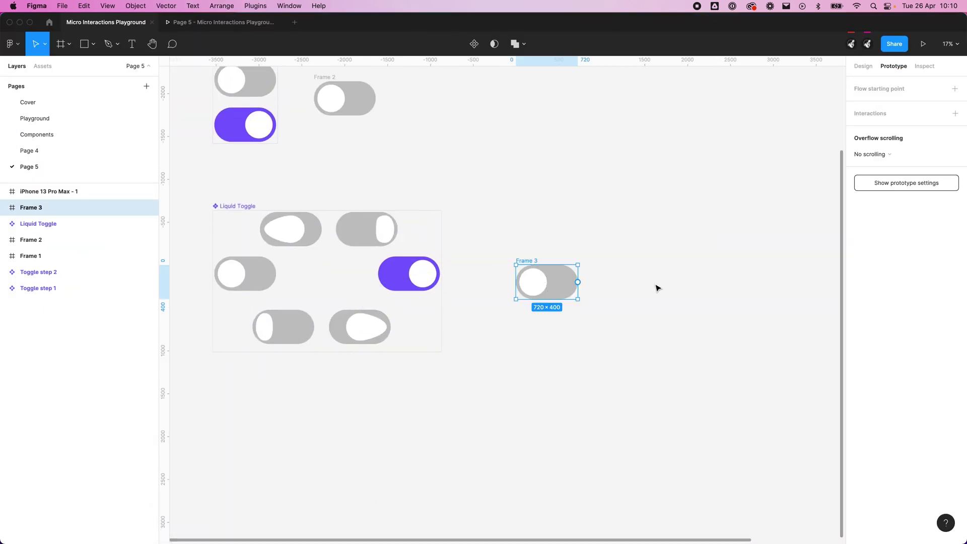
pyautogui.hscroll(2, 635, 295)
pyautogui.scroll(-1, 634, 295)
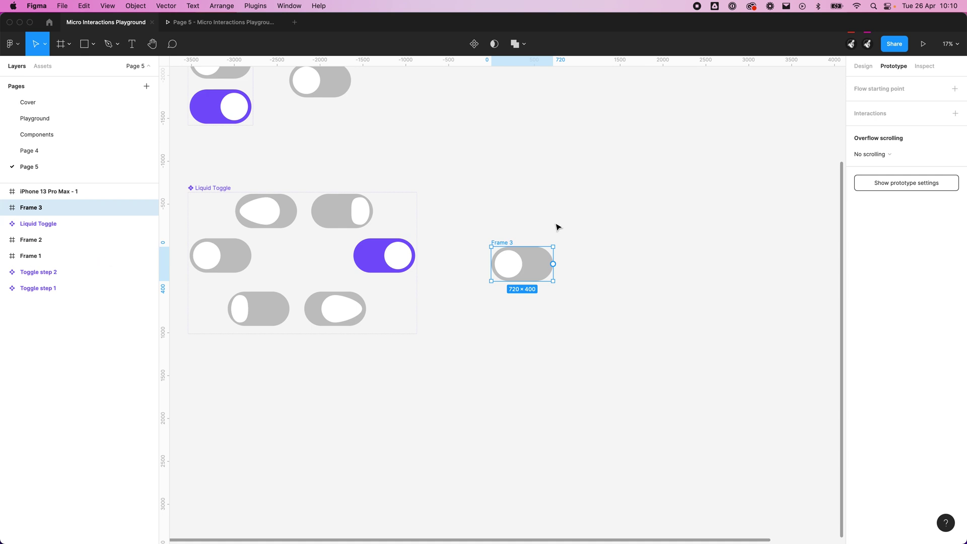
pyautogui.click(4, 208)
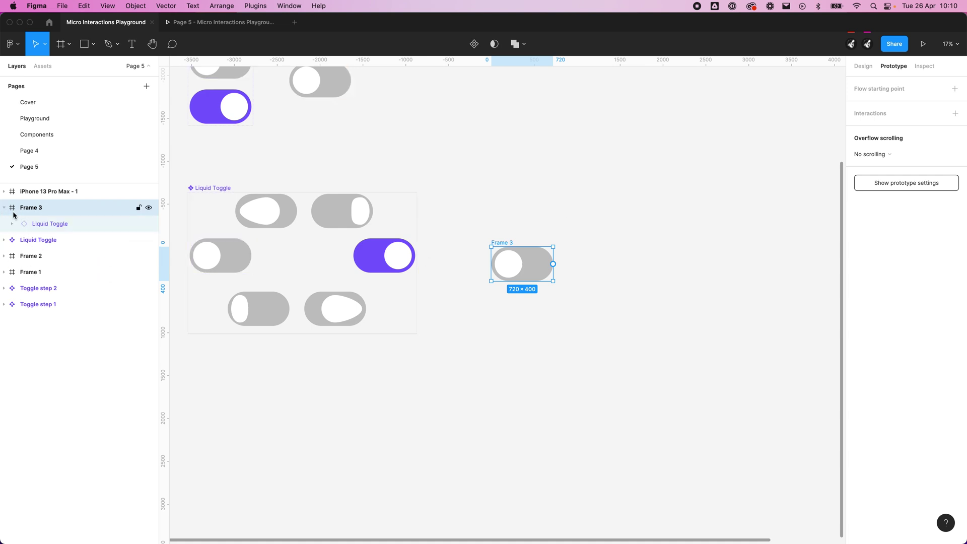
pyautogui.click(13, 224)
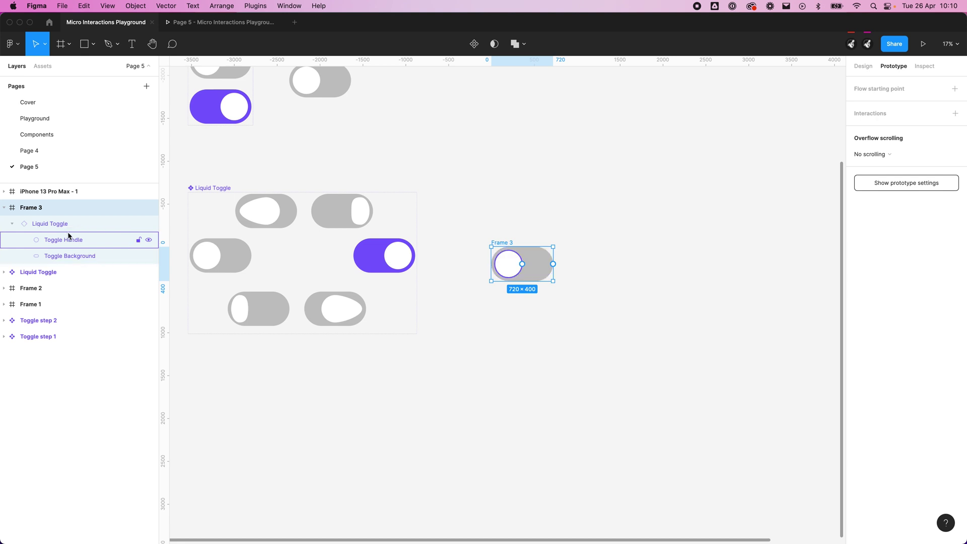
# Rename Frame 3 to 'Liquid Toggle' and reselect the frame.
pyautogui.doubleClick(28, 211)
pyautogui.write('Liquid Toggle')
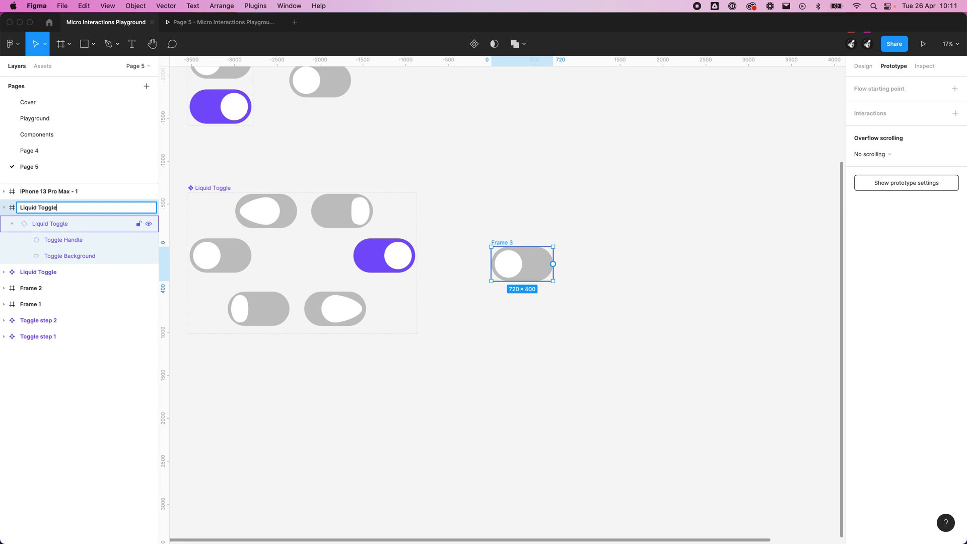
pyautogui.click(377, 384)
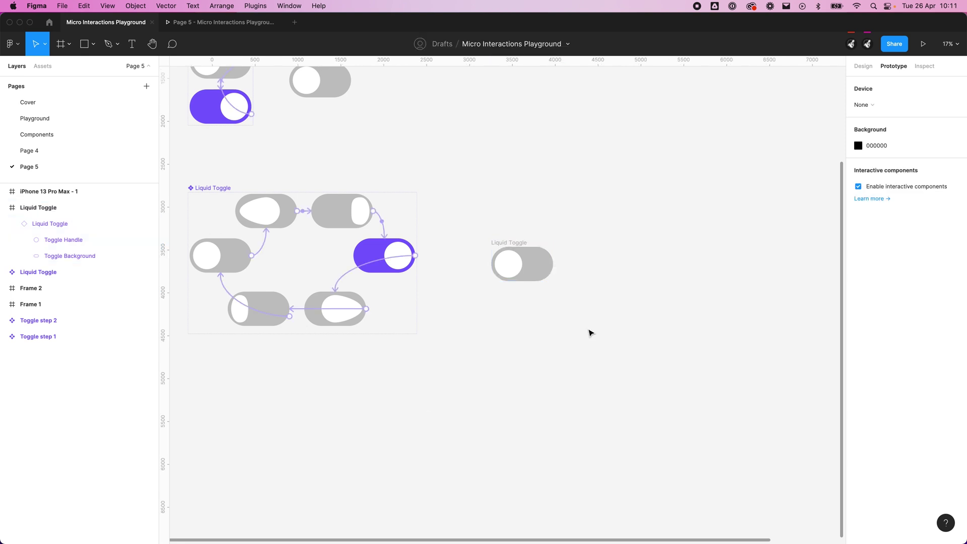
pyautogui.hscroll(-1, 534, 264)
pyautogui.click(524, 258)
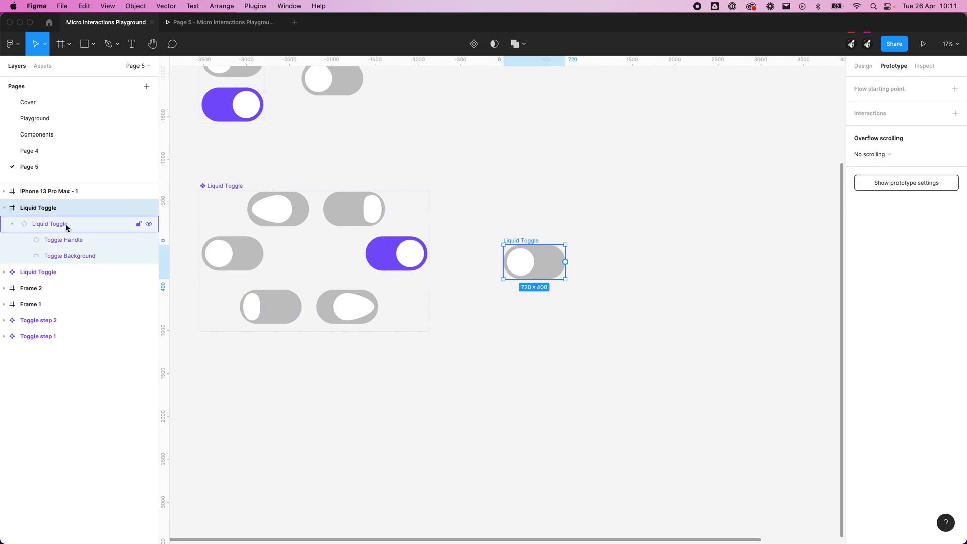
# Run Plugins > Development > AEUX on the Liquid Toggle frame, move its window up, and reselect the frame.
pyautogui.rightClick(527, 243)
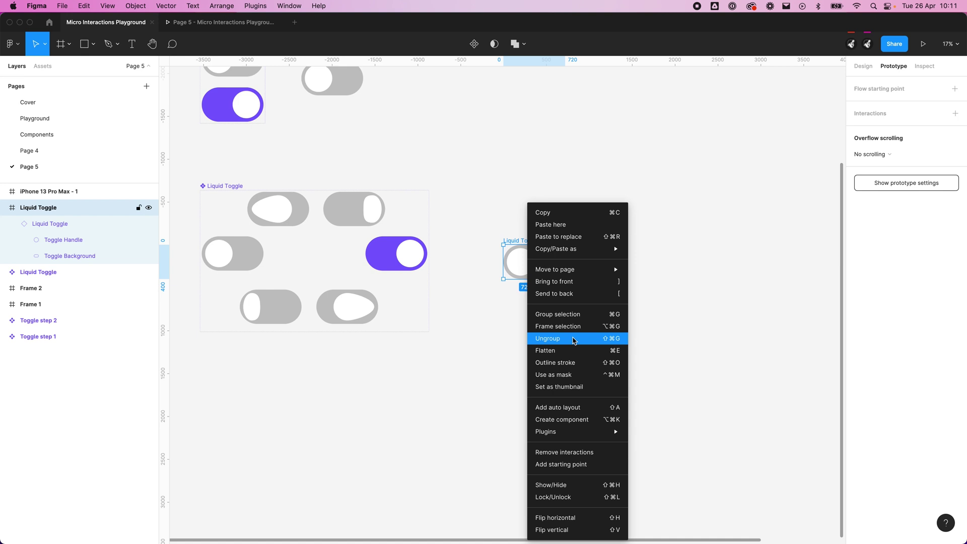
pyautogui.moveTo(595, 434)
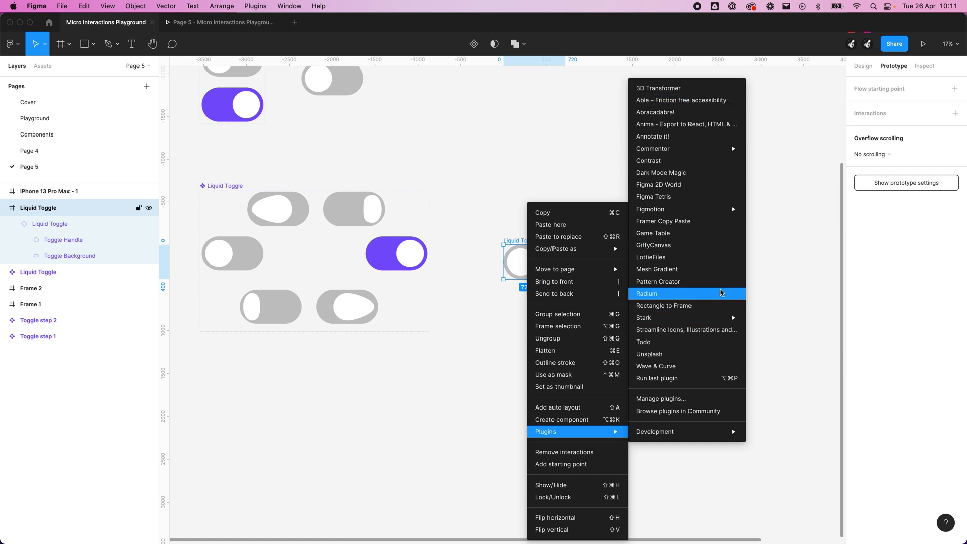
pyautogui.moveTo(725, 432)
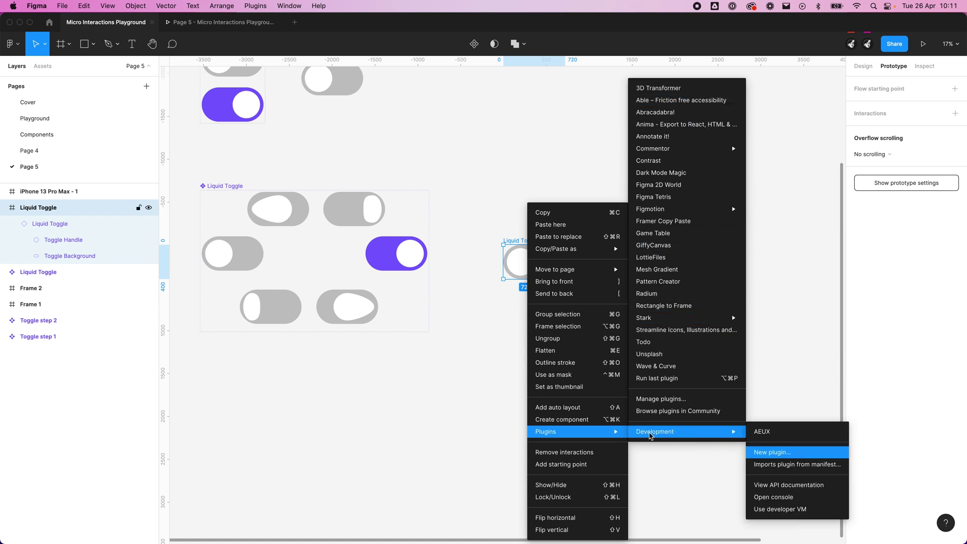
pyautogui.click(774, 431)
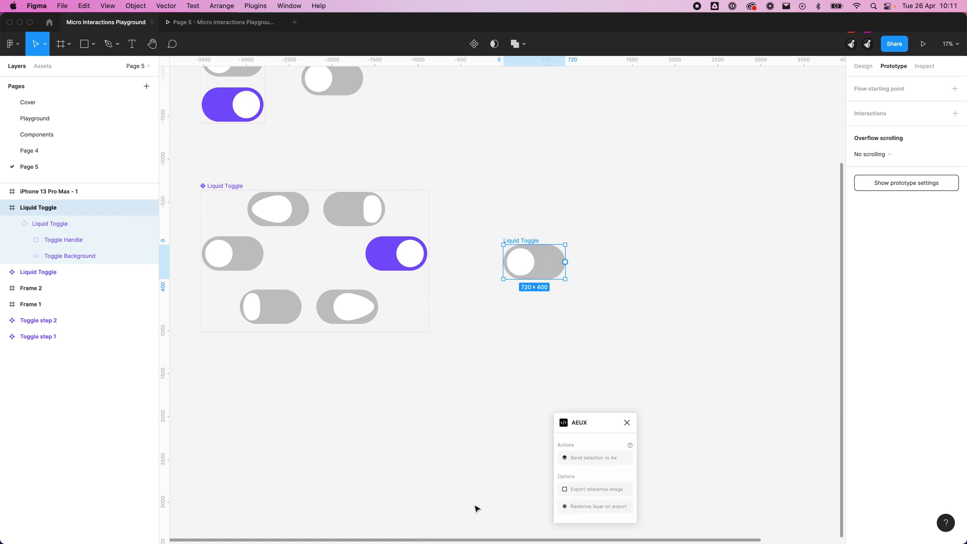
pyautogui.moveTo(586, 417); pyautogui.dragTo(541, 116)
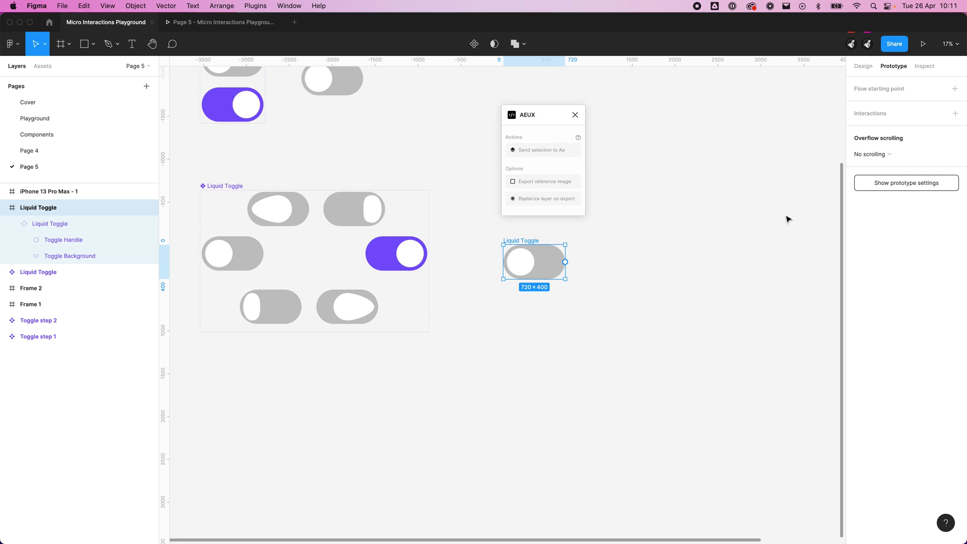
pyautogui.click(402, 399)
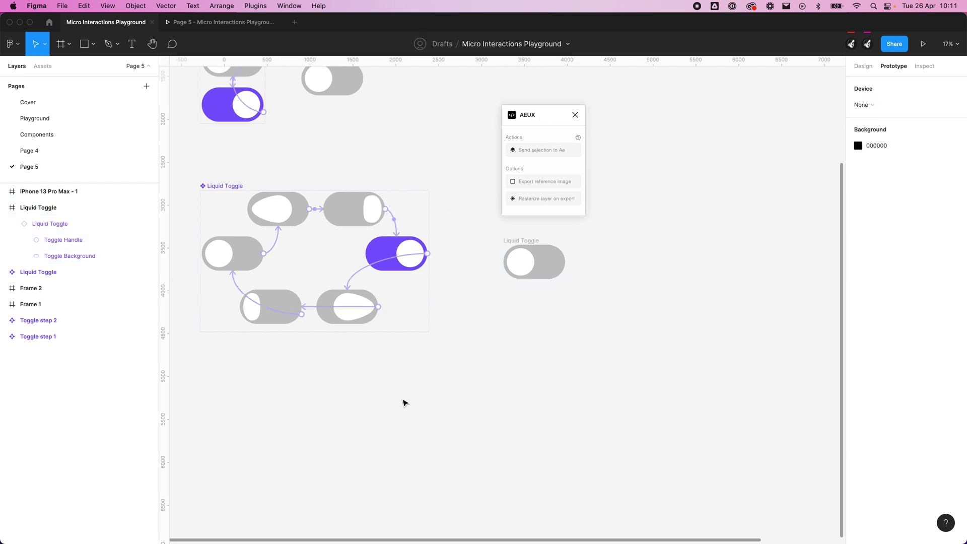
pyautogui.click(518, 251)
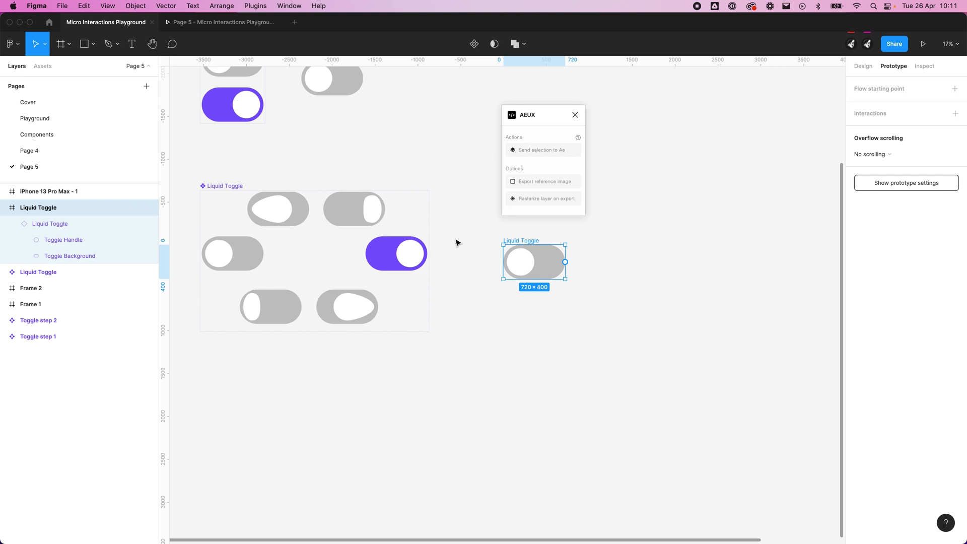
pyautogui.moveTo(457, 228); pyautogui.dragTo(633, 359)
# Send the Liquid Toggle frame to After Effects via AEUX and scrub the resulting composition.
pyautogui.click(546, 152)
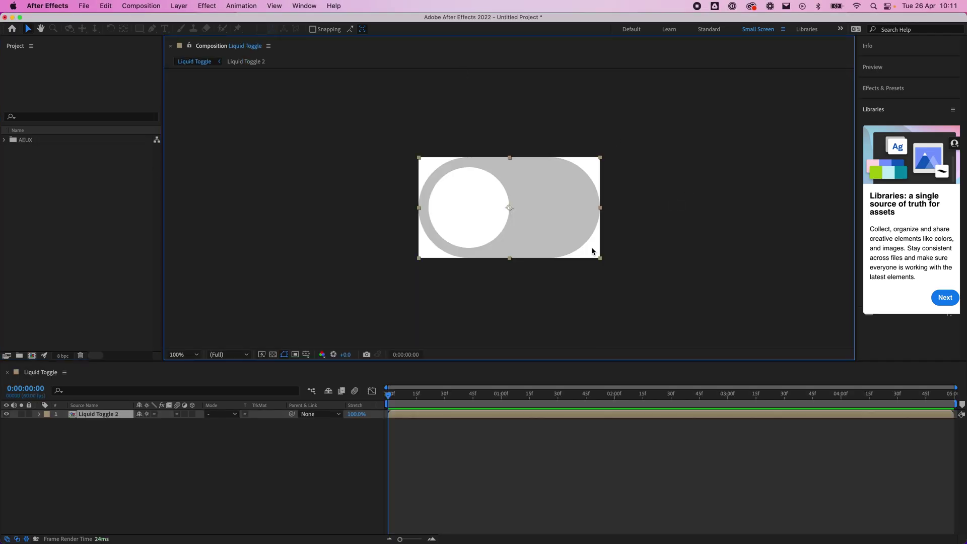
pyautogui.moveTo(409, 398); pyautogui.dragTo(474, 392)
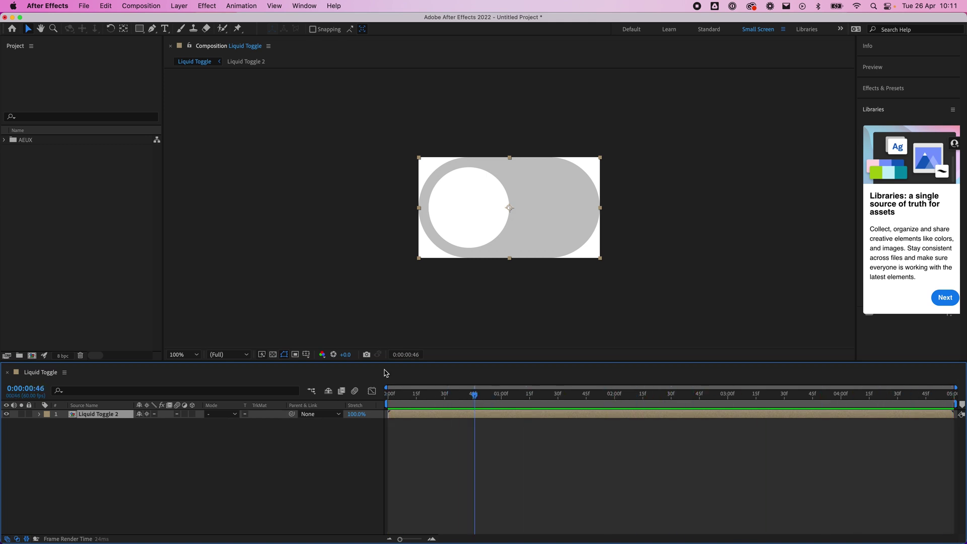
pyautogui.press('Home')
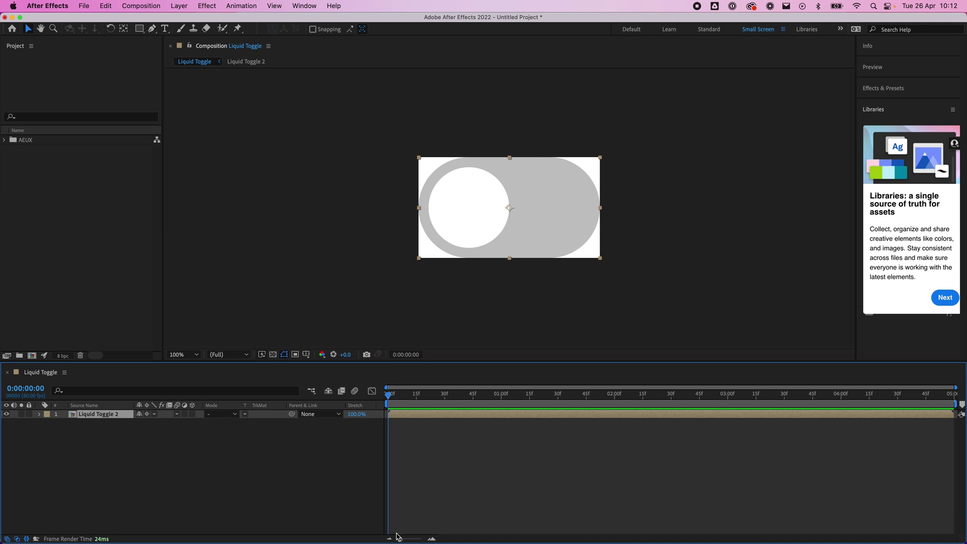
pyautogui.rightClick(805, 402)
pyautogui.click(796, 431)
pyautogui.click(688, 166)
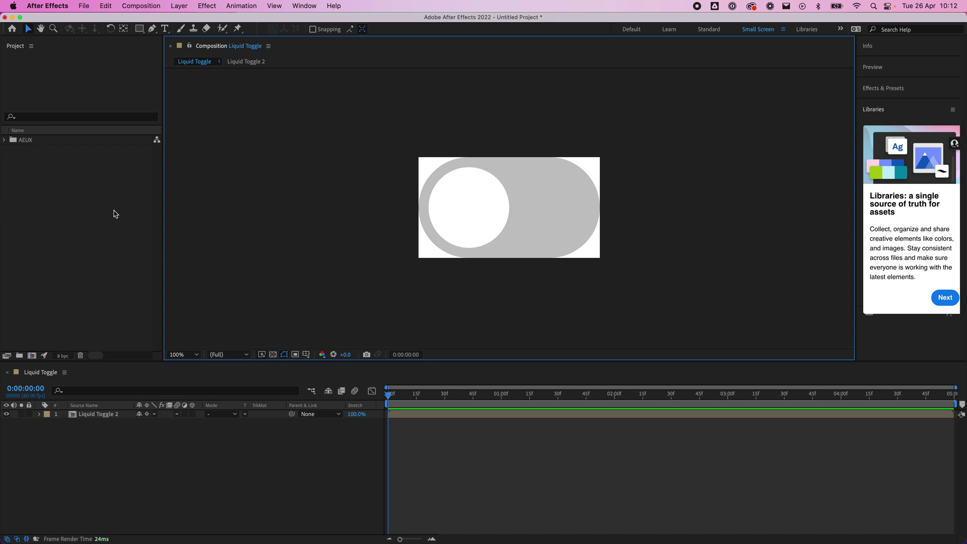
# Expand the AEUX, Liquid Toggle and Precomps folders, then select and delete every project item.
pyautogui.click(4, 140)
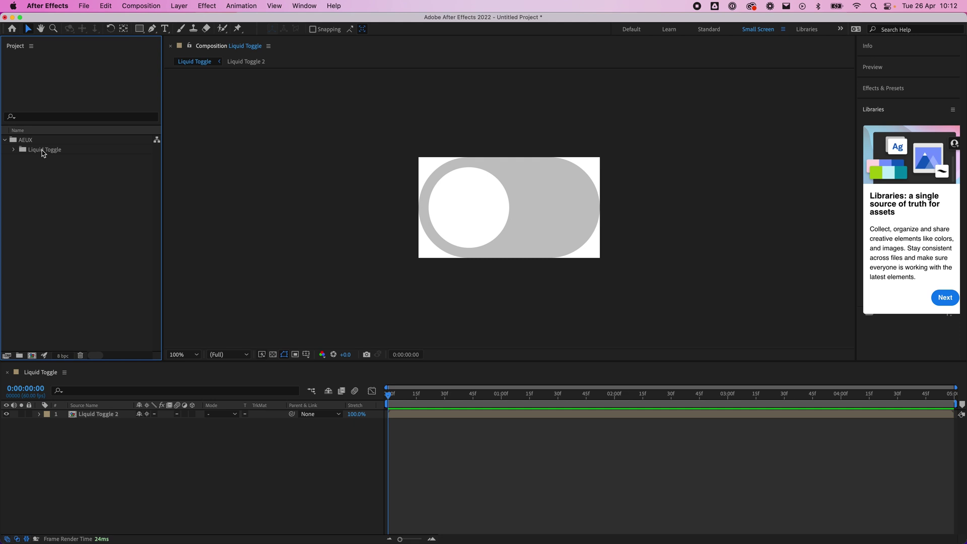
pyautogui.click(14, 150)
pyautogui.click(23, 169)
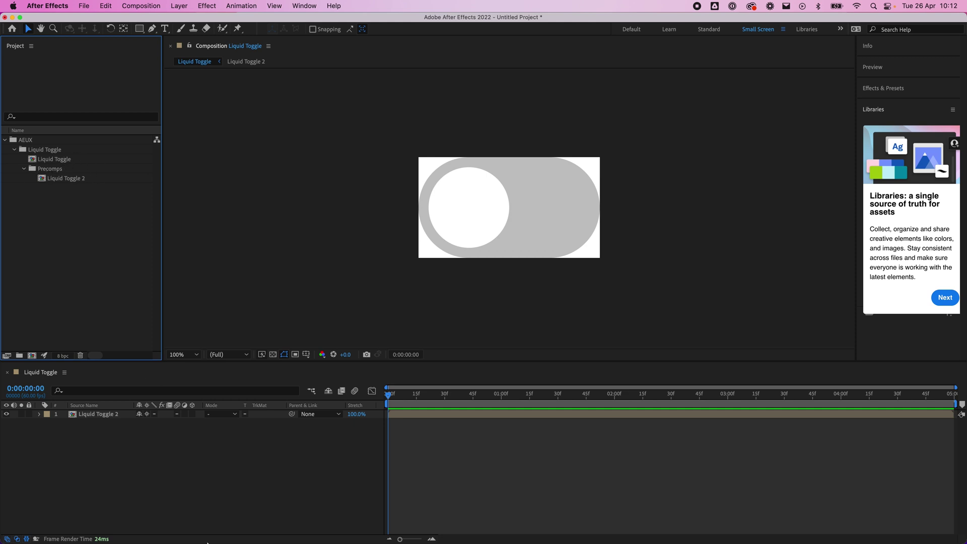
pyautogui.moveTo(204, 542)
pyautogui.click(51, 413)
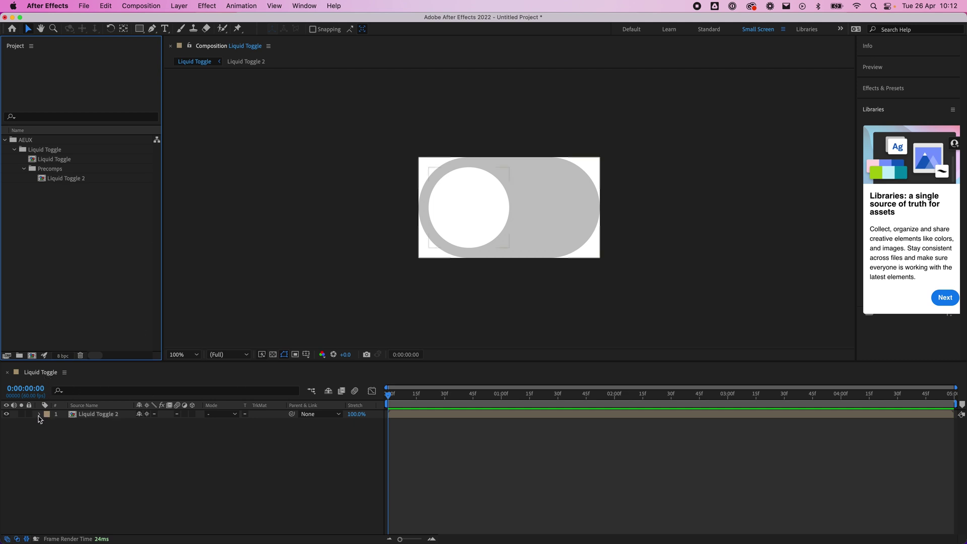
pyautogui.click(100, 415)
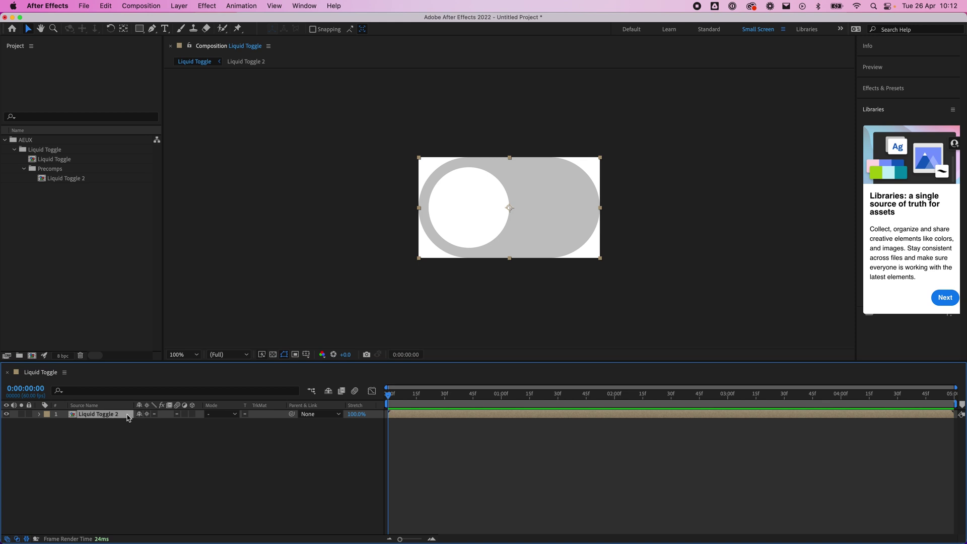
pyautogui.moveTo(114, 280); pyautogui.dragTo(31, 140)
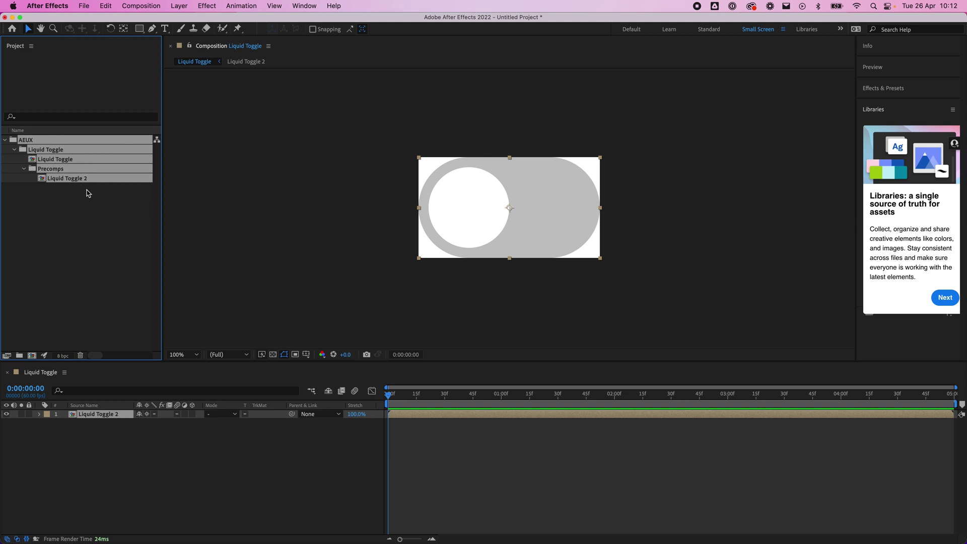
pyautogui.press('BackSpace')
# Confirm deleting the After Effects project items and return to Figma.
pyautogui.click(561, 298)
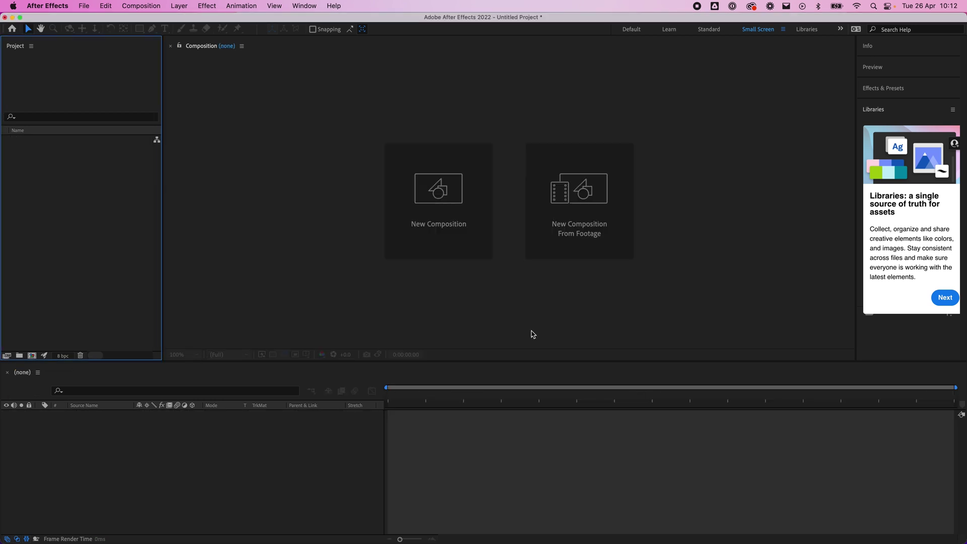
pyautogui.moveTo(436, 522)
pyautogui.click(294, 526)
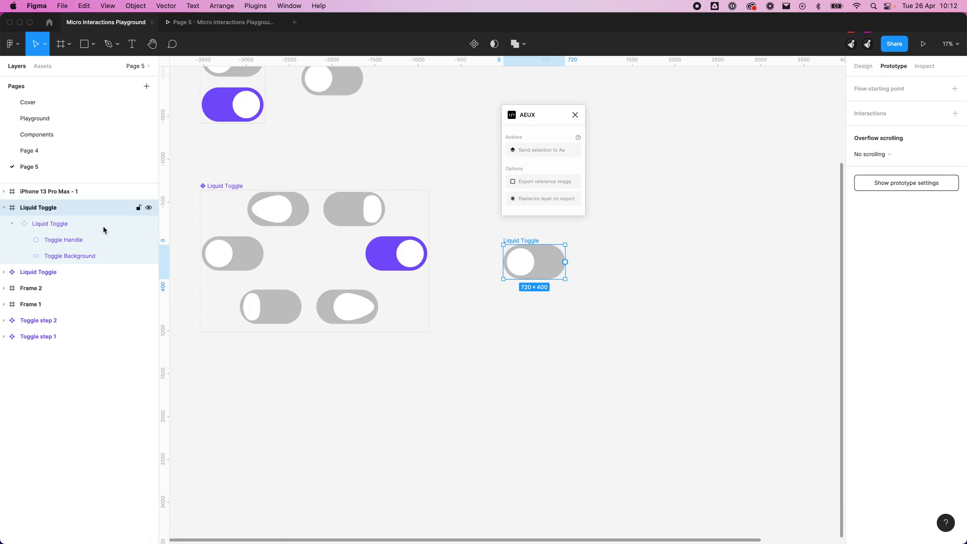
# Rename the toggle frame to 'Liquid Toggle Frame' and nudge it slightly right and down.
pyautogui.doubleClick(62, 208)
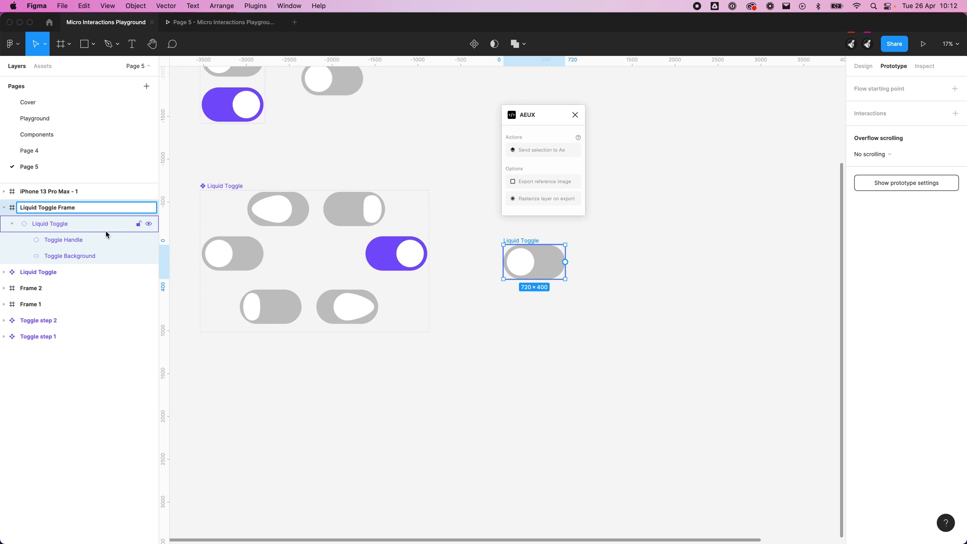
pyautogui.click(515, 353)
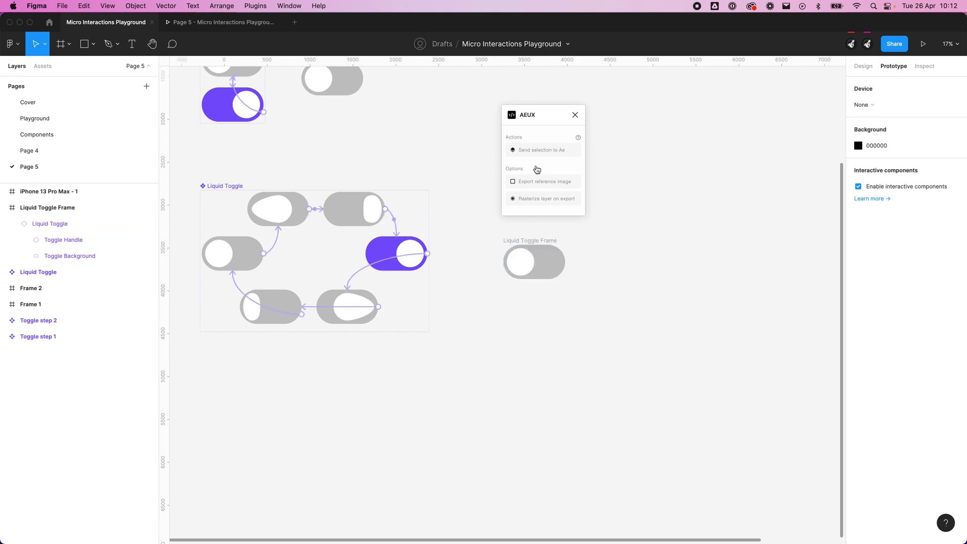
pyautogui.moveTo(540, 244); pyautogui.dragTo(556, 252)
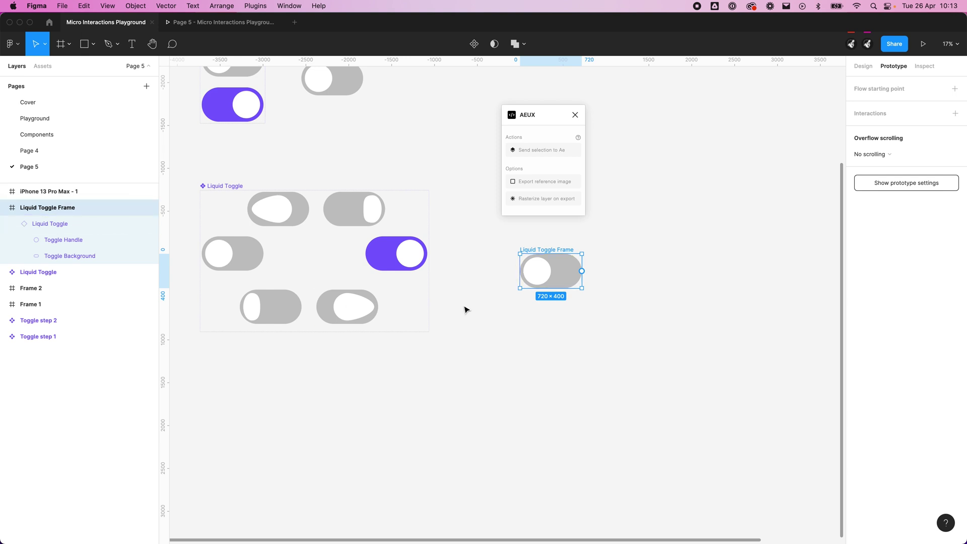
# Send the Liquid Toggle Frame to After Effects and expand AEUX > Liquid Toggle Frame in the Project panel.
pyautogui.click(544, 151)
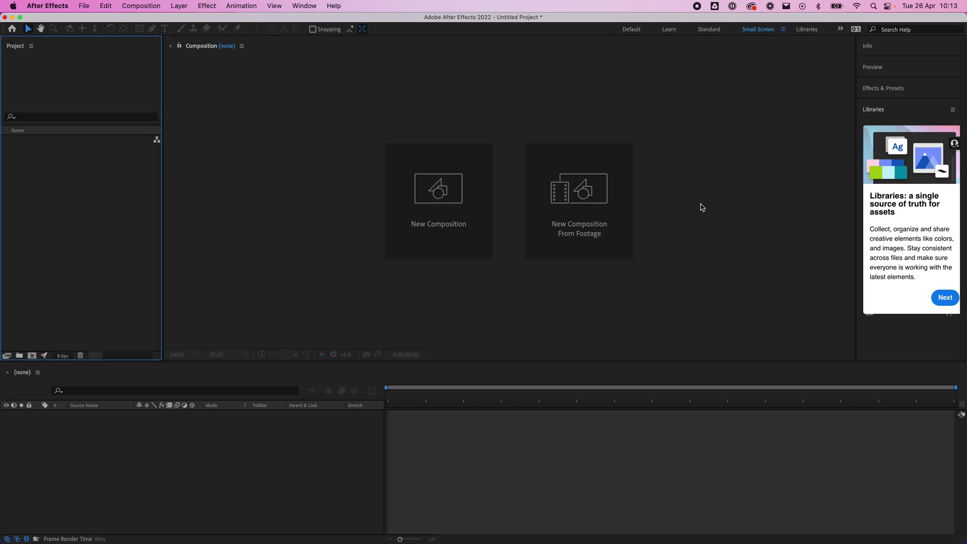
pyautogui.click(4, 140)
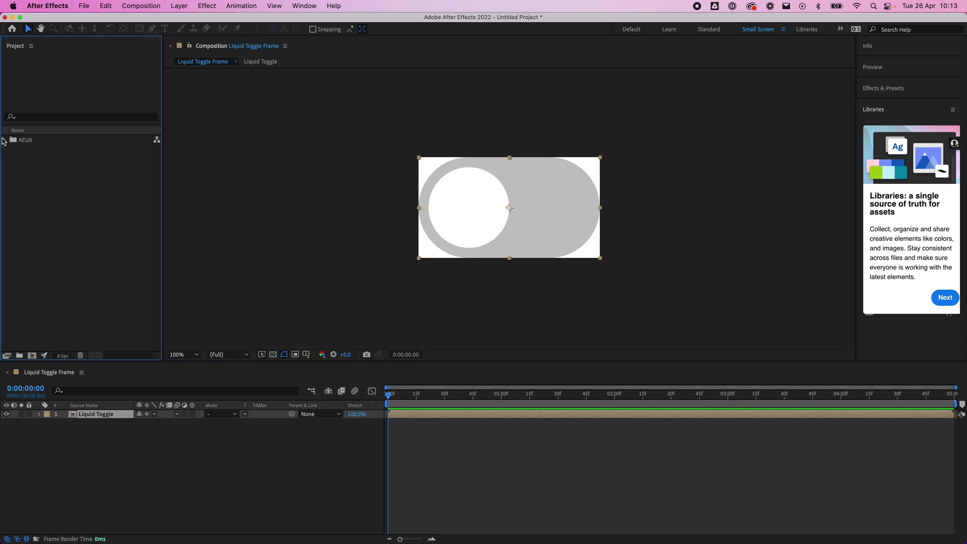
pyautogui.click(14, 150)
pyautogui.click(60, 150)
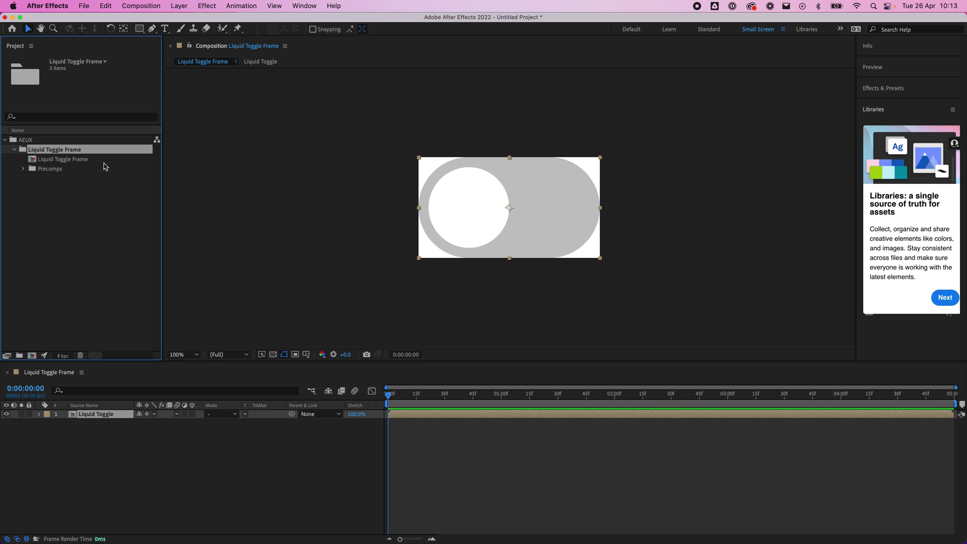
pyautogui.click(72, 160)
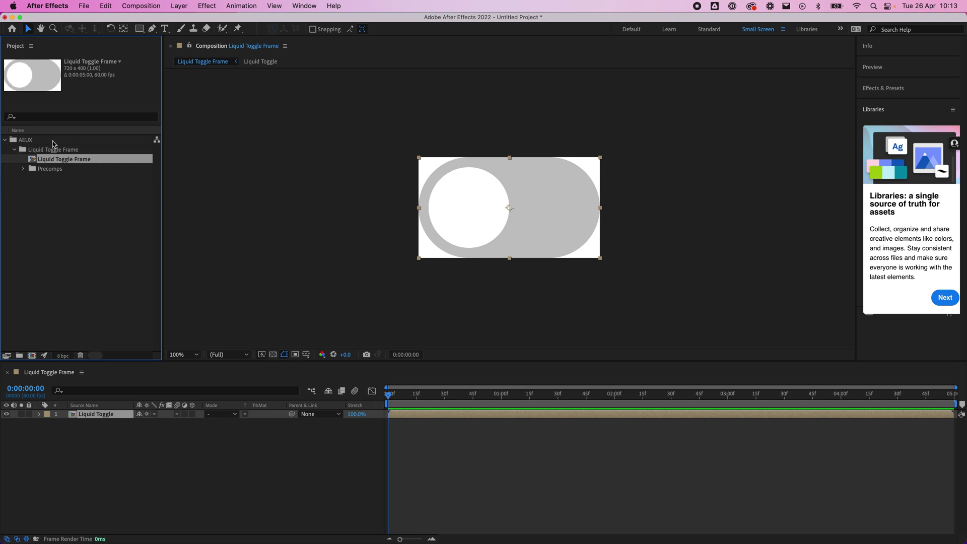
# Open the Liquid Toggle precomp from the Precomps folder.
pyautogui.click(23, 170)
pyautogui.click(65, 179)
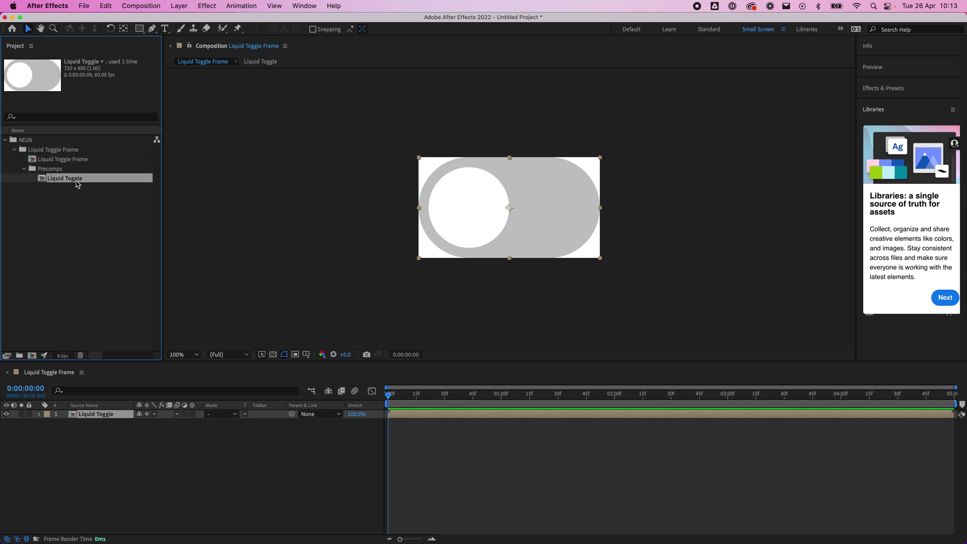
pyautogui.doubleClick(77, 182)
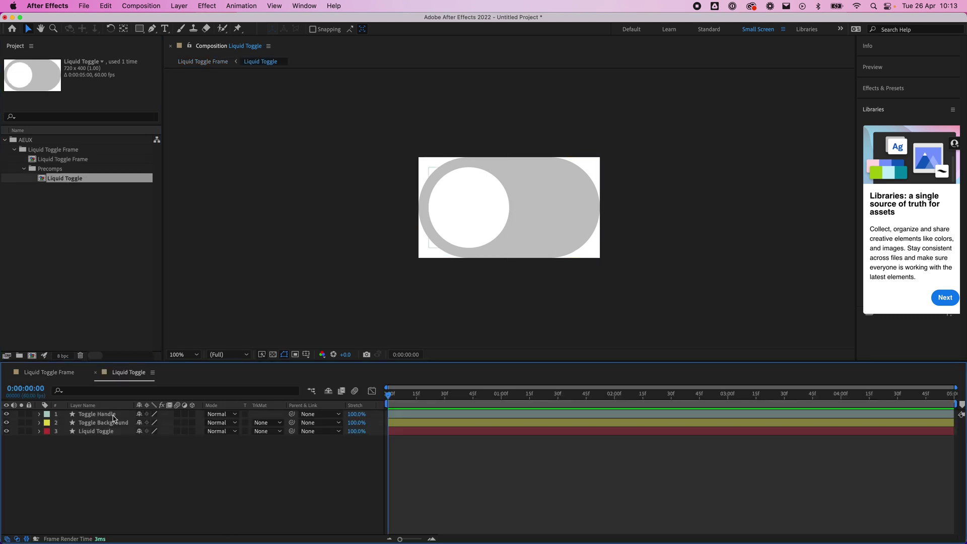
pyautogui.moveTo(113, 456); pyautogui.dragTo(100, 410)
pyautogui.moveTo(176, 534)
pyautogui.click(296, 526)
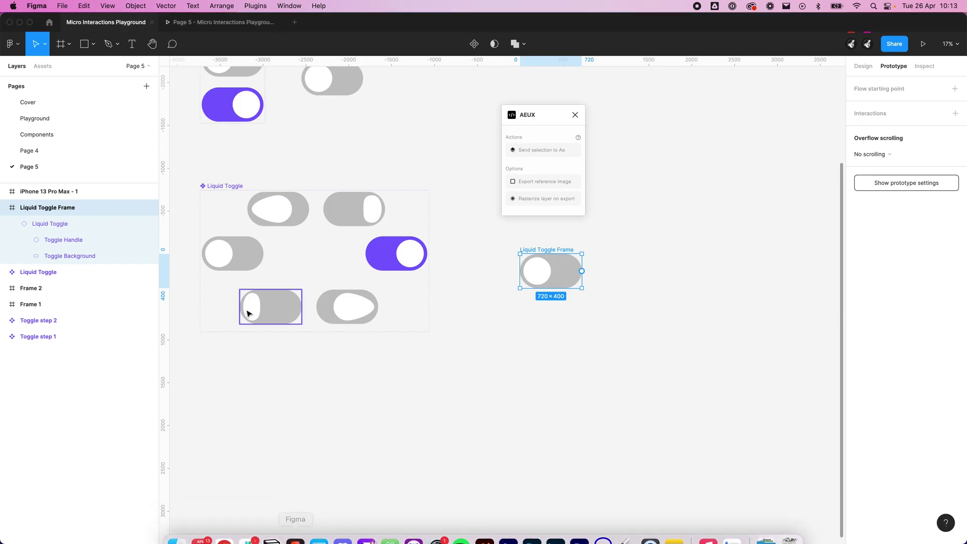
pyautogui.moveTo(3, 230); pyautogui.dragTo(440, 244)
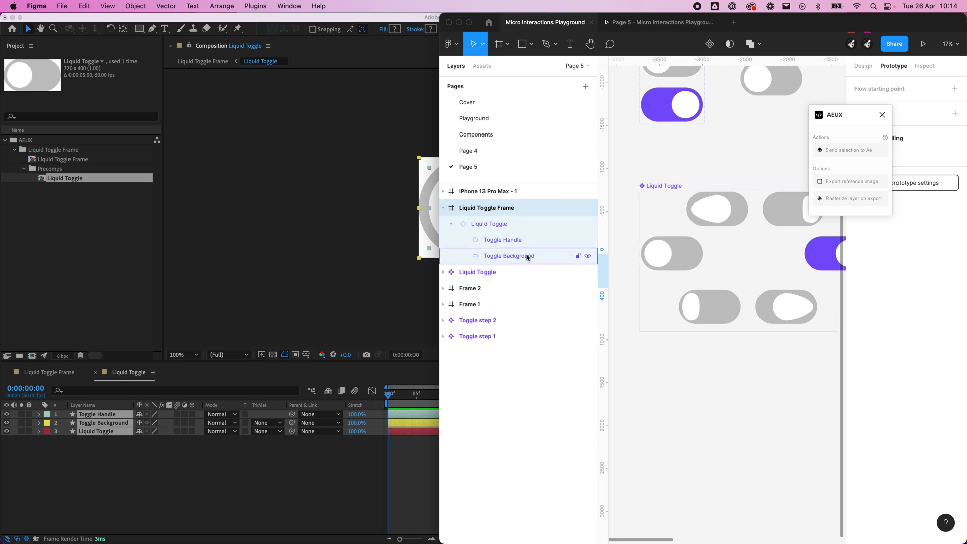
pyautogui.click(186, 489)
pyautogui.press('space')
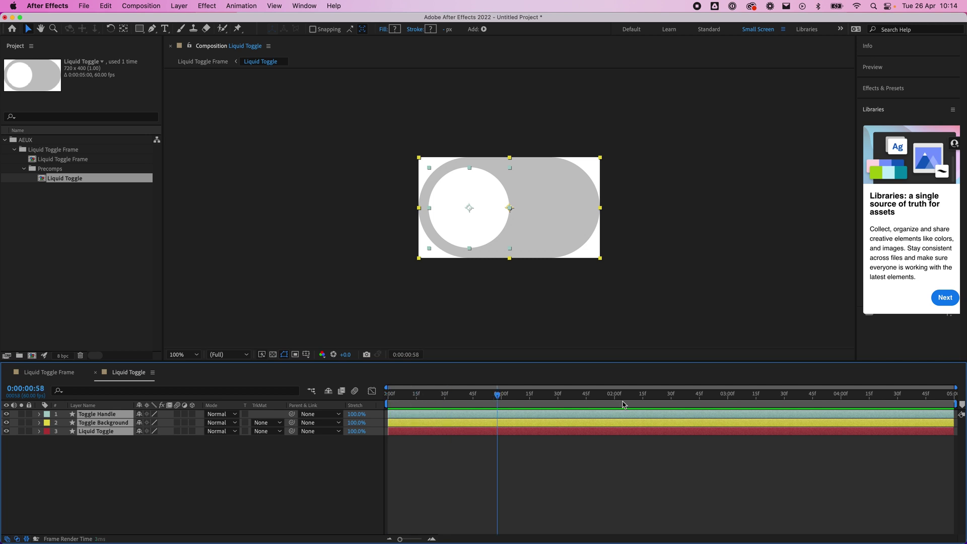
pyautogui.press('space')
pyautogui.moveTo(708, 537)
pyautogui.moveTo(409, 541)
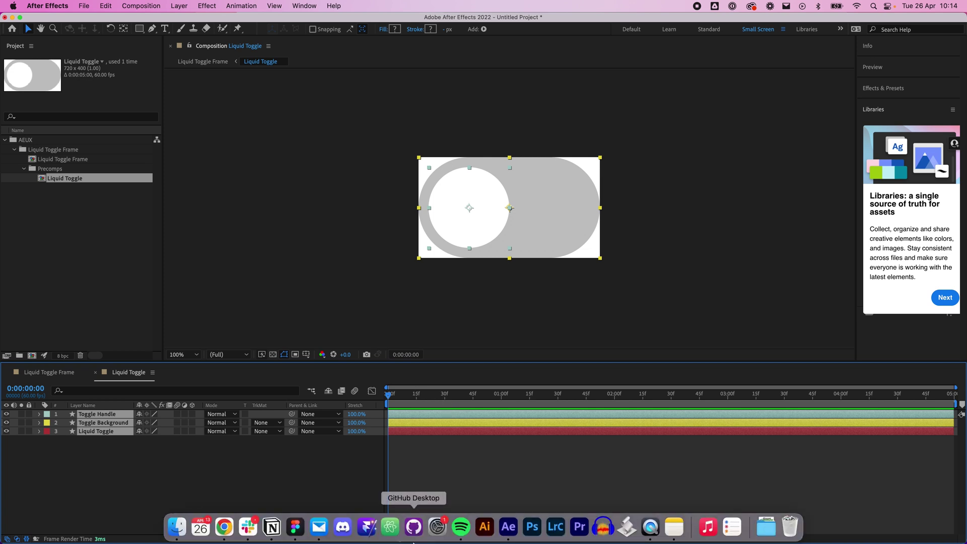
# Bring Figma forward, widen the window and select the Liquid Toggle Frame.
pyautogui.click(291, 533)
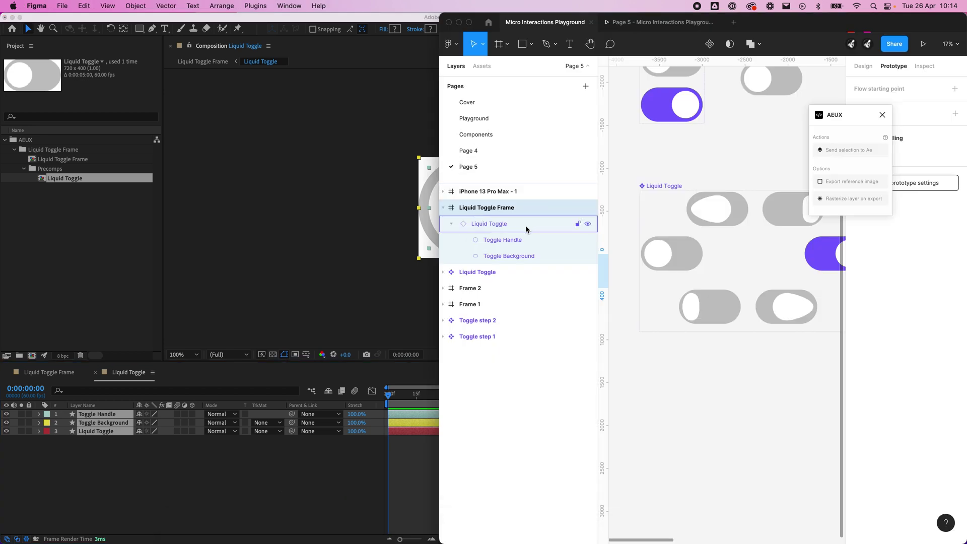
pyautogui.click(764, 391)
pyautogui.hscroll(15, 725, 302)
pyautogui.scroll(-10, 725, 302)
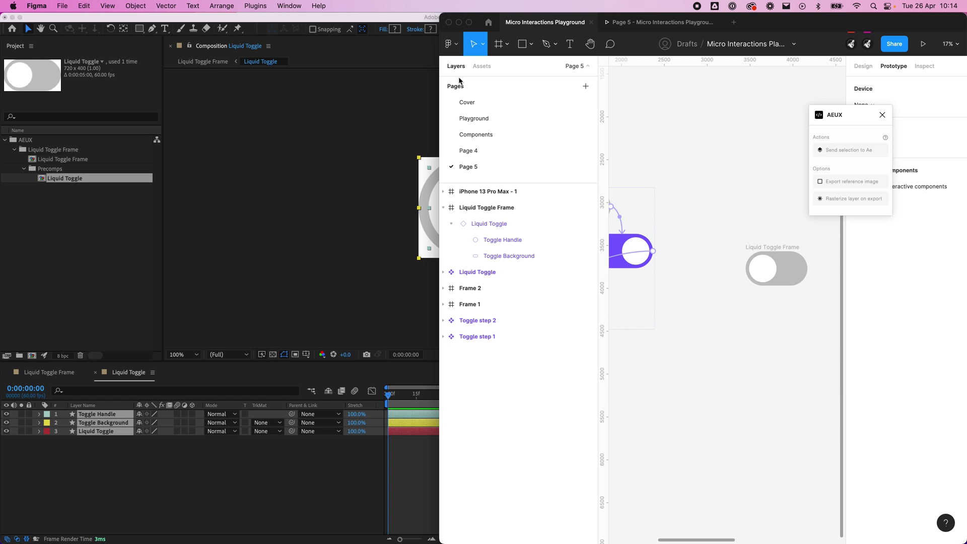
pyautogui.moveTo(440, 80); pyautogui.dragTo(197, 83)
pyautogui.click(530, 248)
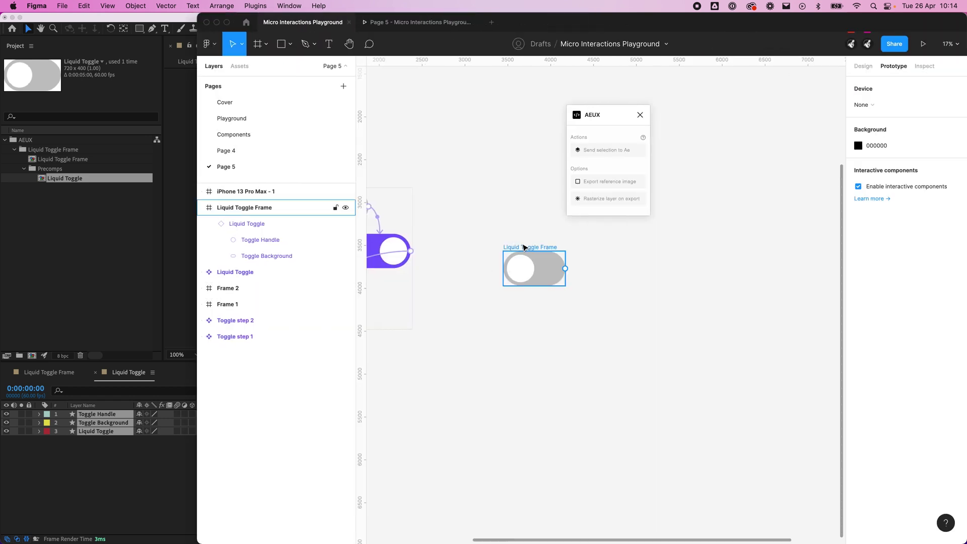
pyautogui.rightClick(530, 248)
pyautogui.click(513, 314)
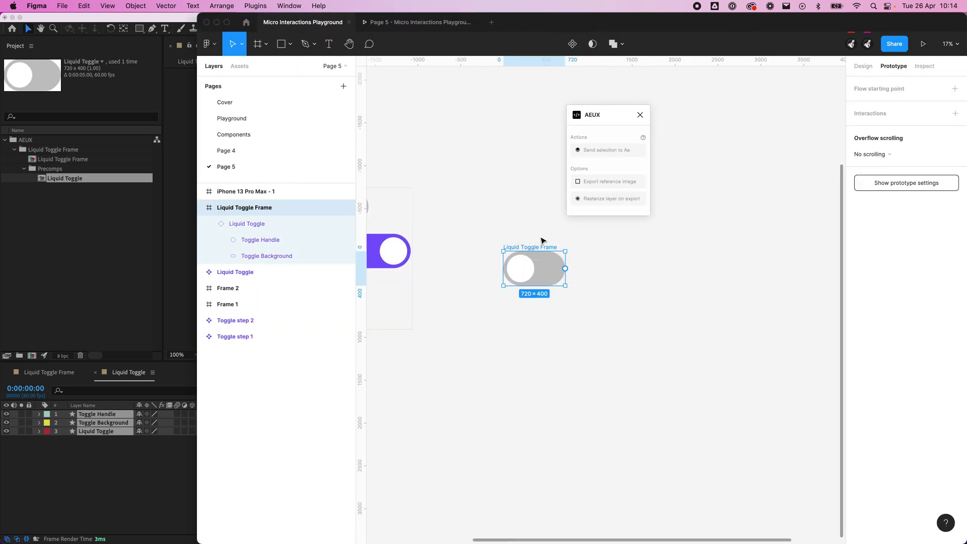
# Duplicate the Liquid Toggle Frame below the original and remove the copy's prototype interactions.
pyautogui.moveTo(537, 248); pyautogui.dragTo(582, 411)
pyautogui.click(582, 411)
pyautogui.scroll(-3, 604, 302)
pyautogui.click(551, 285)
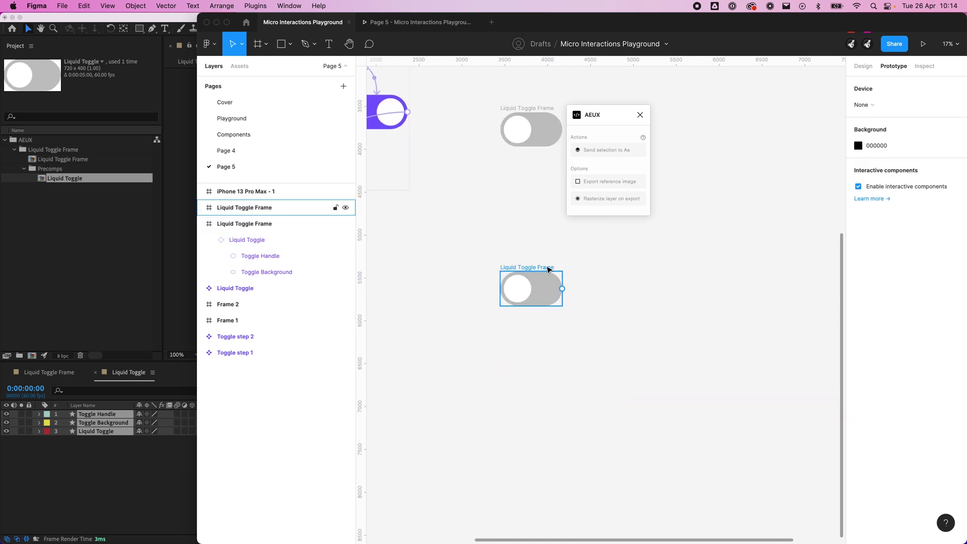
pyautogui.rightClick(550, 285)
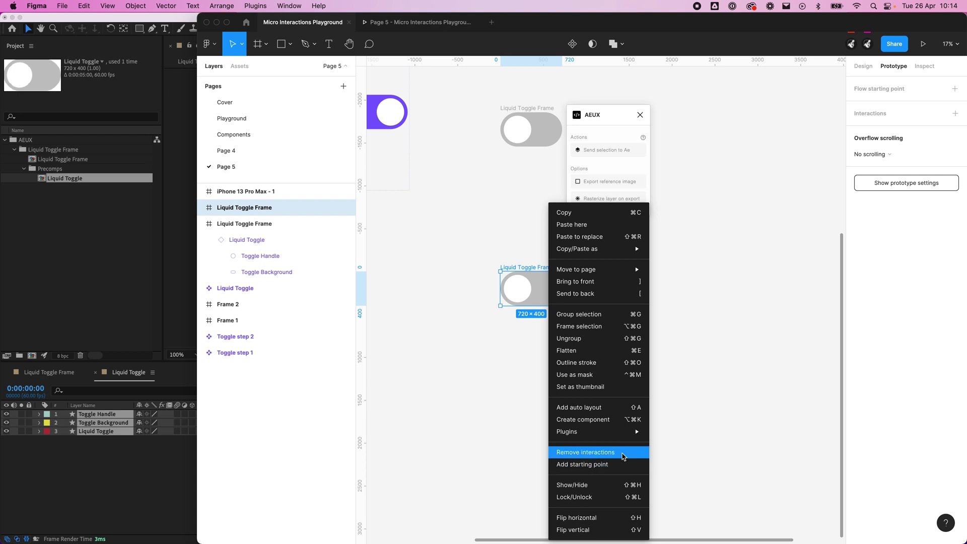
pyautogui.click(623, 457)
pyautogui.rightClick(553, 263)
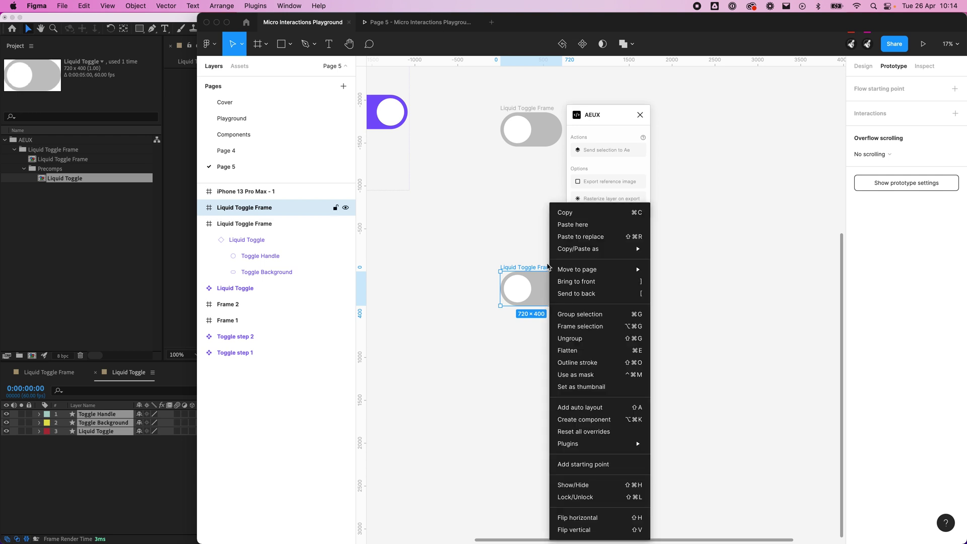
pyautogui.click(615, 386)
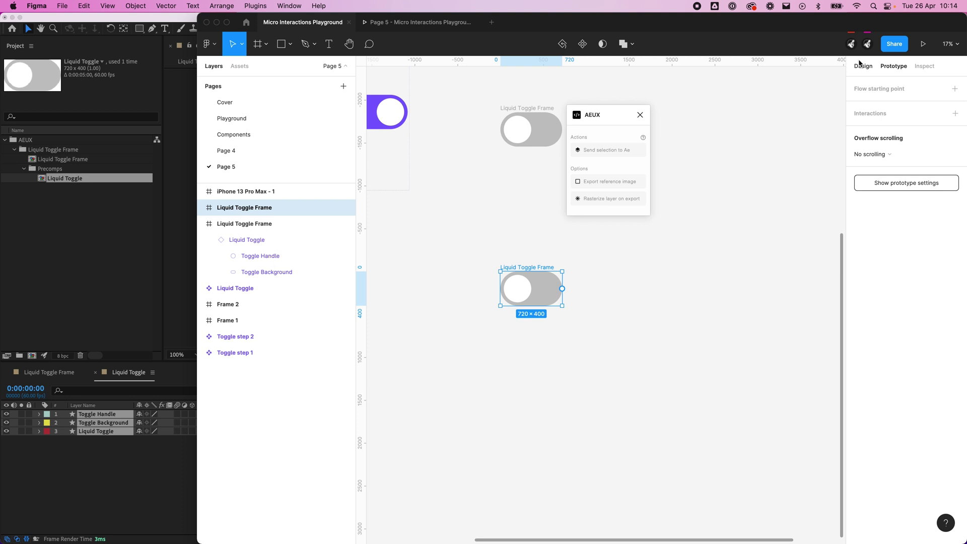
pyautogui.click(863, 66)
# Remove the copy's outer frame and detach the toggle from its main component.
pyautogui.rightClick(522, 264)
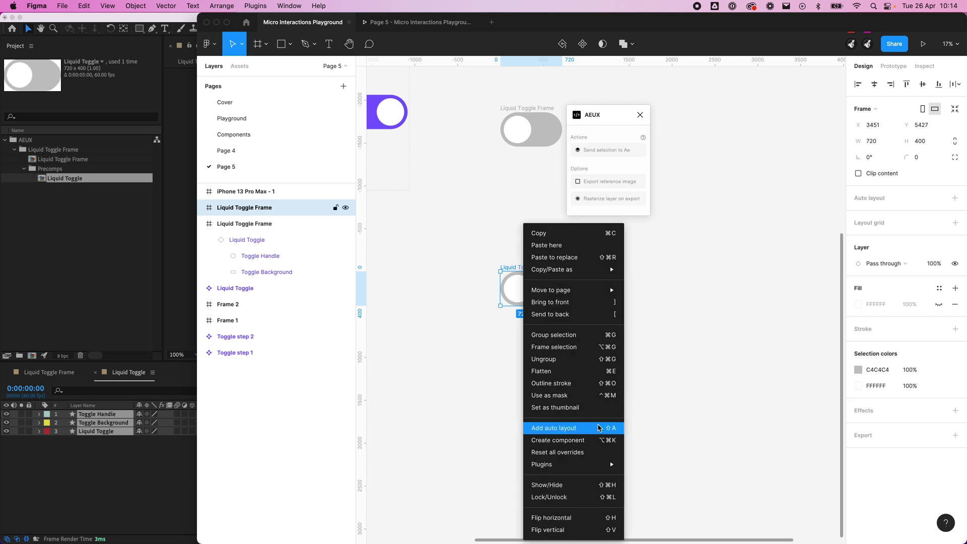
pyautogui.click(487, 328)
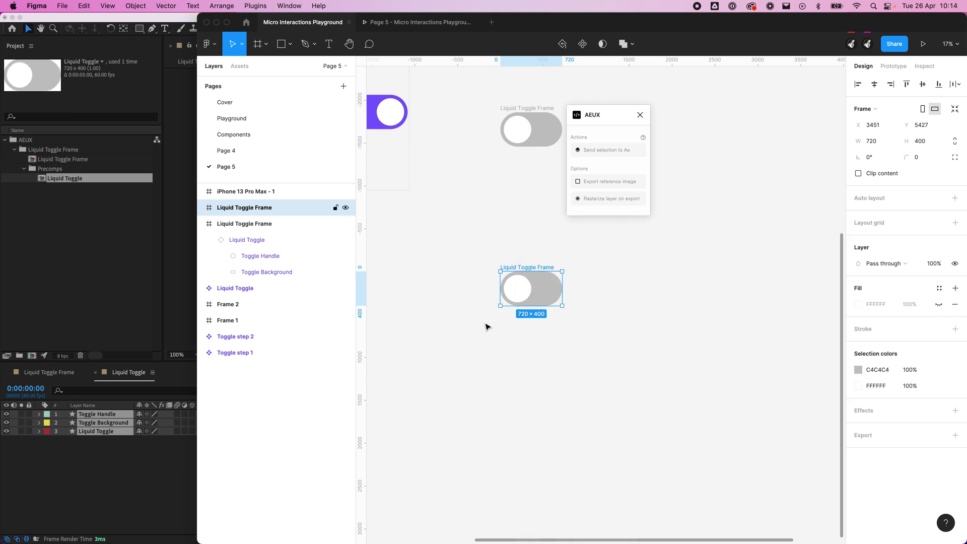
pyautogui.press('shift+super+g')
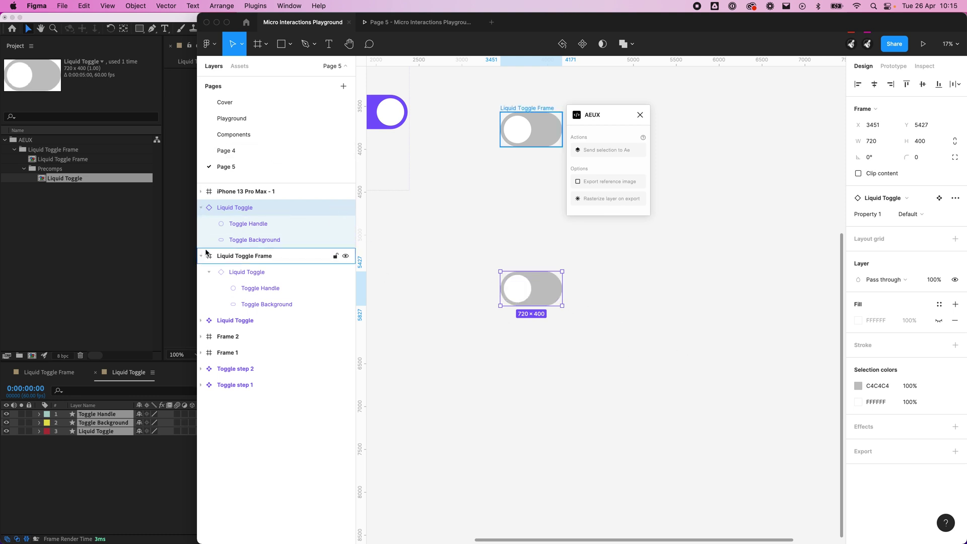
pyautogui.rightClick(542, 280)
pyautogui.moveTo(628, 468)
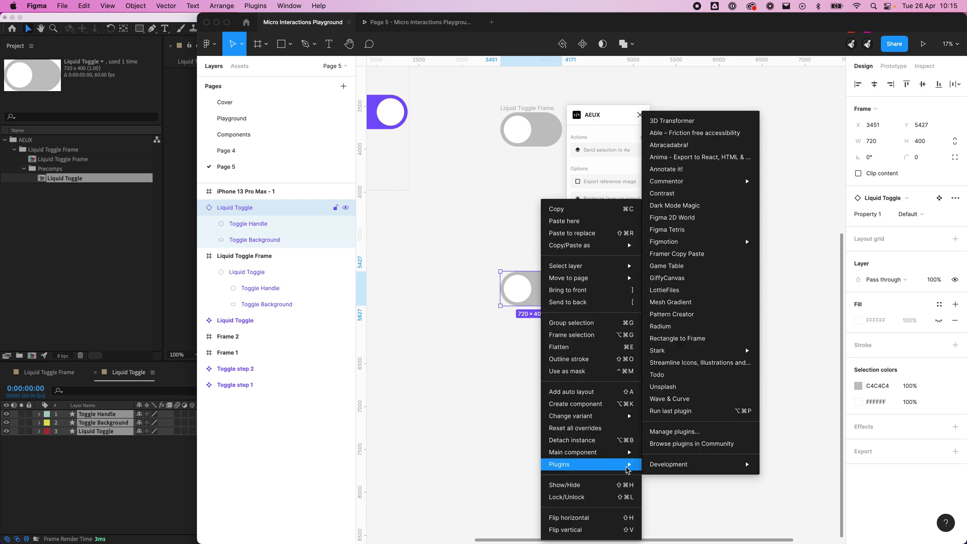
pyautogui.click(611, 440)
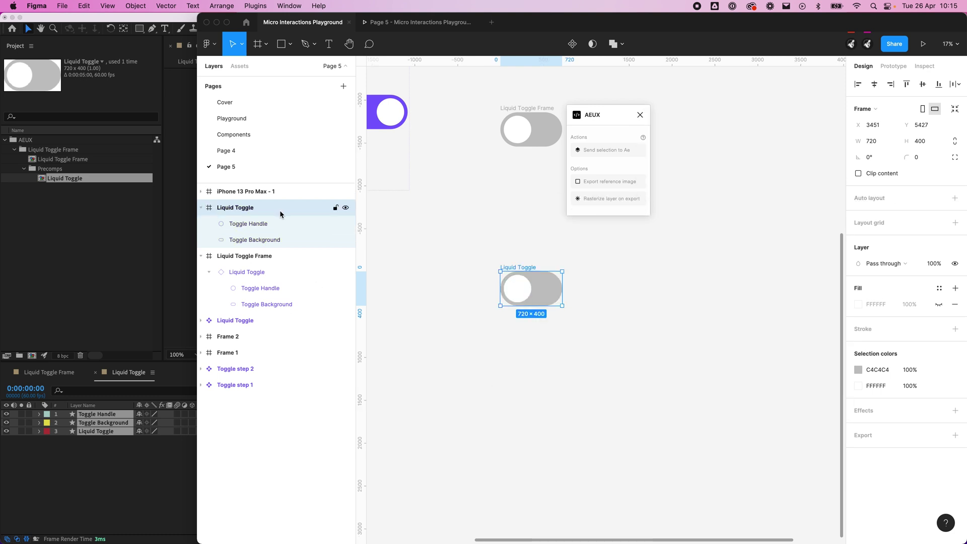
# Remove the Liquid Toggle frame and group the handle and background into a group named 'Toggle'.
pyautogui.press('shift+super+g')
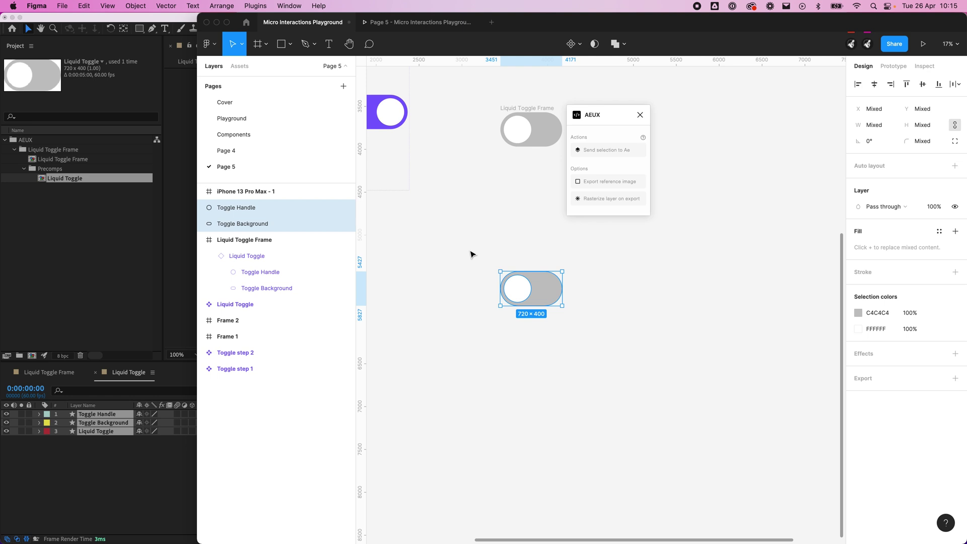
pyautogui.click(605, 276)
pyautogui.moveTo(591, 325); pyautogui.dragTo(499, 262)
pyautogui.press('super+g')
pyautogui.doubleClick(232, 207)
pyautogui.write('Toggle')
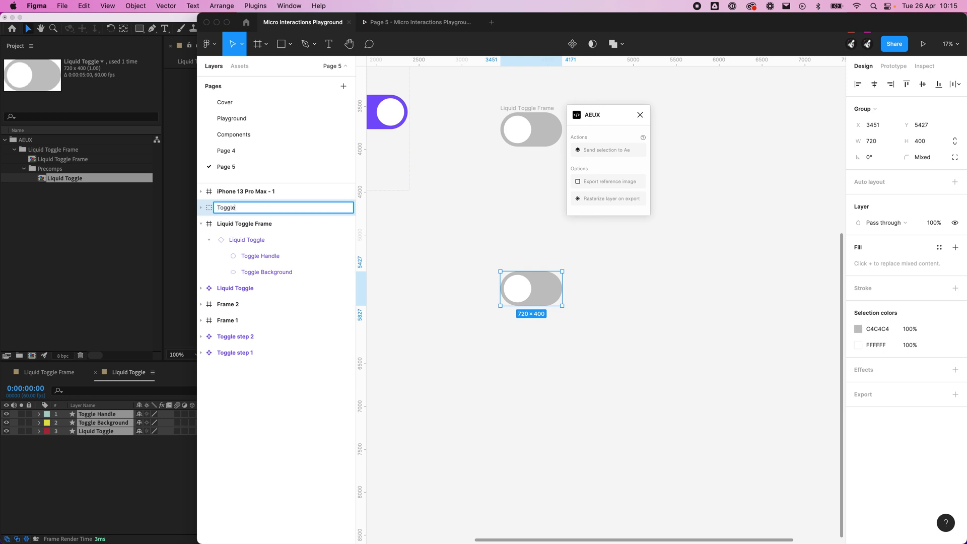
pyautogui.press('Return')
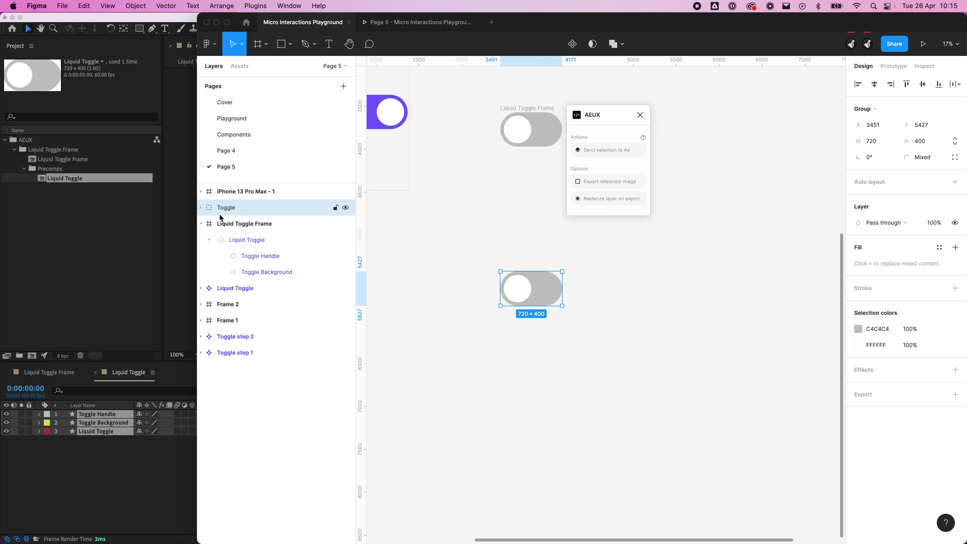
pyautogui.click(201, 207)
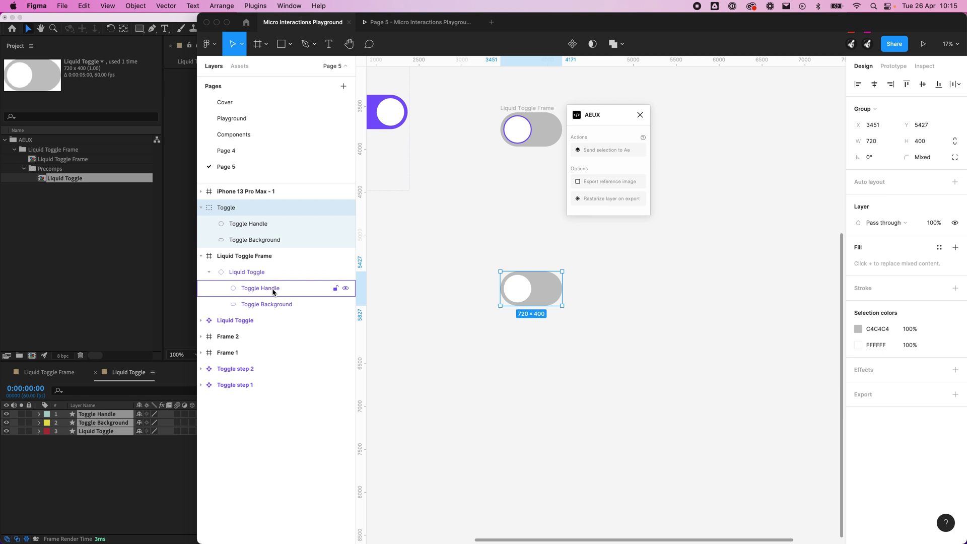
# Send the Toggle group to After Effects via AEUX and check the import.
pyautogui.click(548, 326)
pyautogui.click(557, 295)
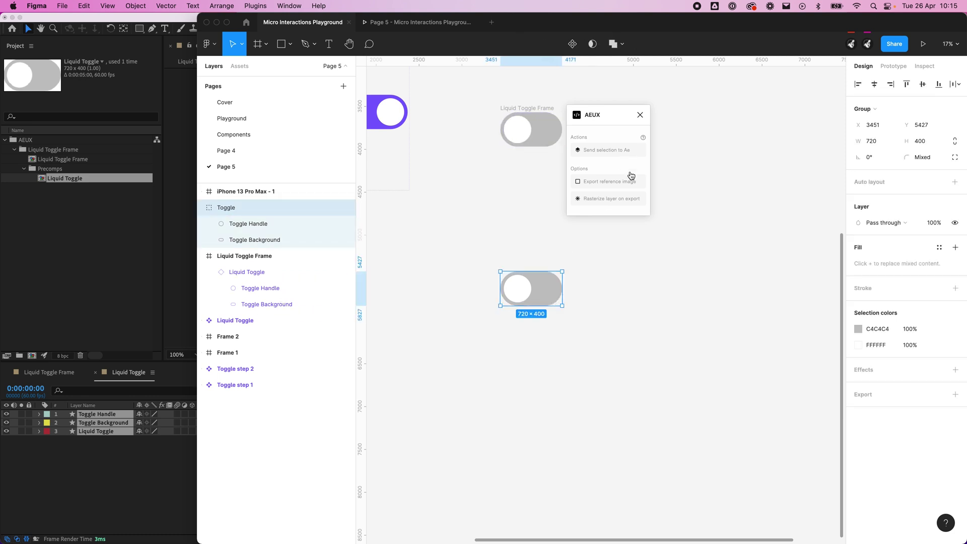
pyautogui.click(614, 150)
pyautogui.click(33, 230)
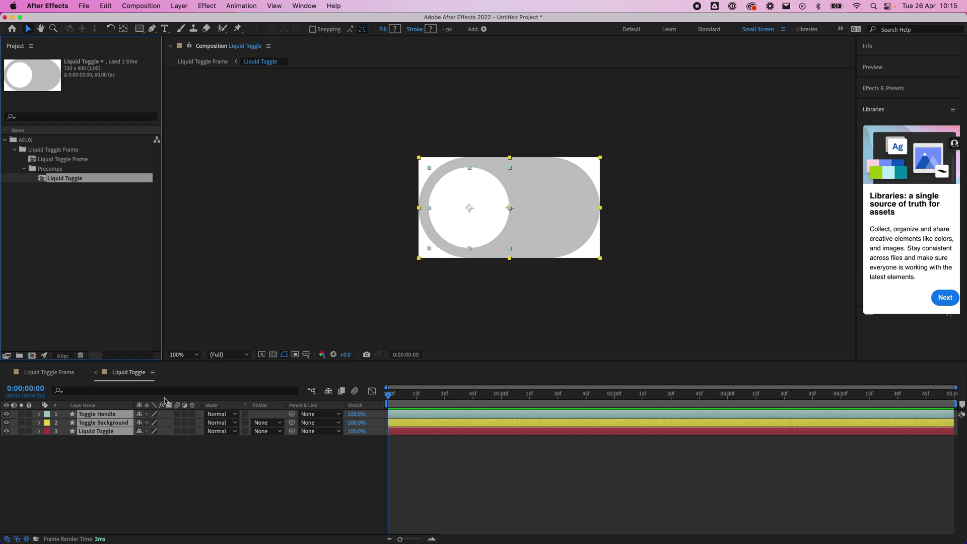
pyautogui.click(294, 527)
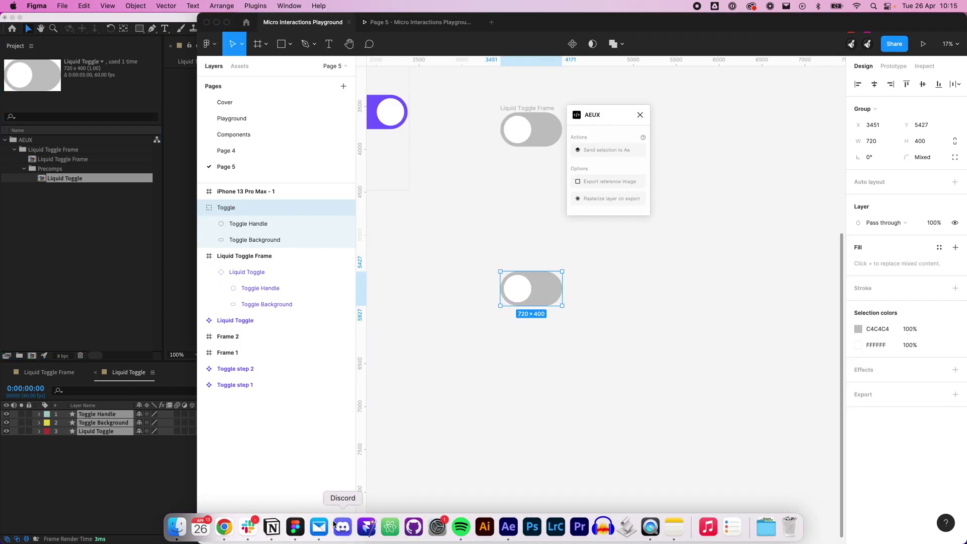
# Wrap the Toggle group in a frame and ungroup it so the shapes sit directly in Frame 3.
pyautogui.rightClick(225, 208)
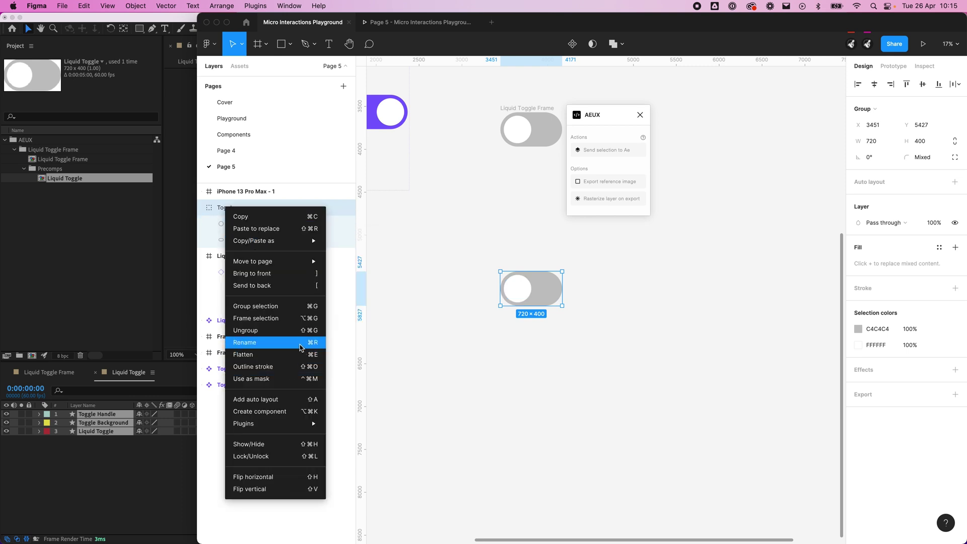
pyautogui.click(295, 318)
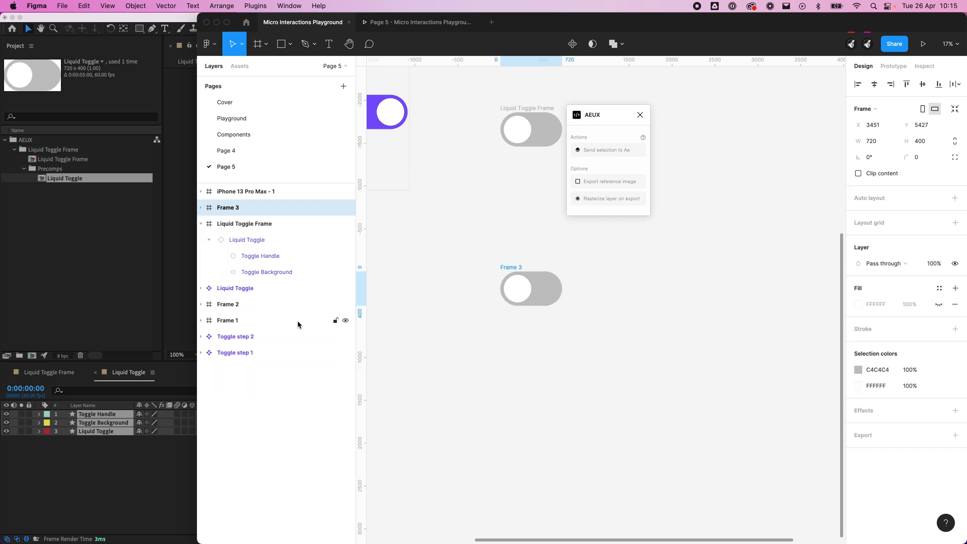
pyautogui.click(200, 208)
pyautogui.click(247, 227)
pyautogui.press('shift+super+g')
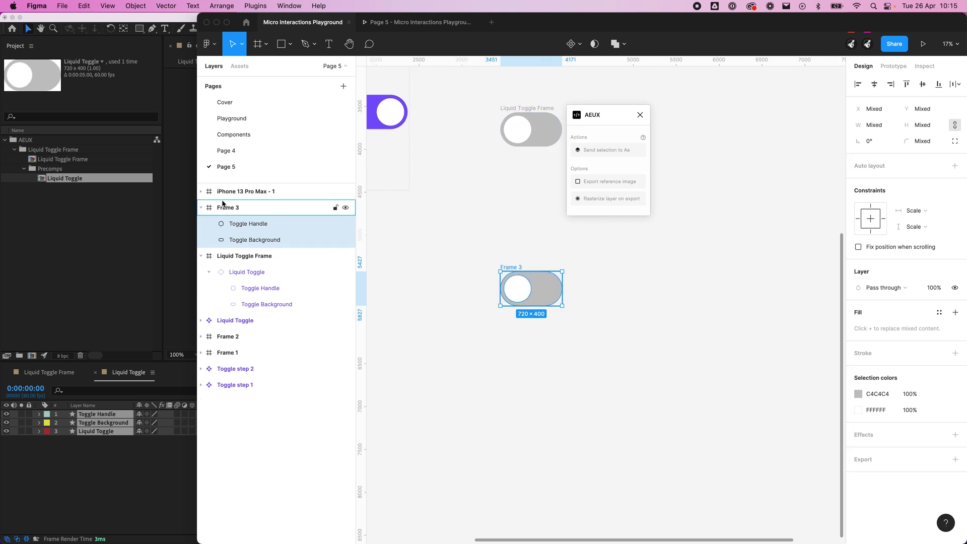
# Rename Frame 3 to 'Toggle' and send it to After Effects with AEUX.
pyautogui.doubleClick(231, 212)
pyautogui.write('Toggle')
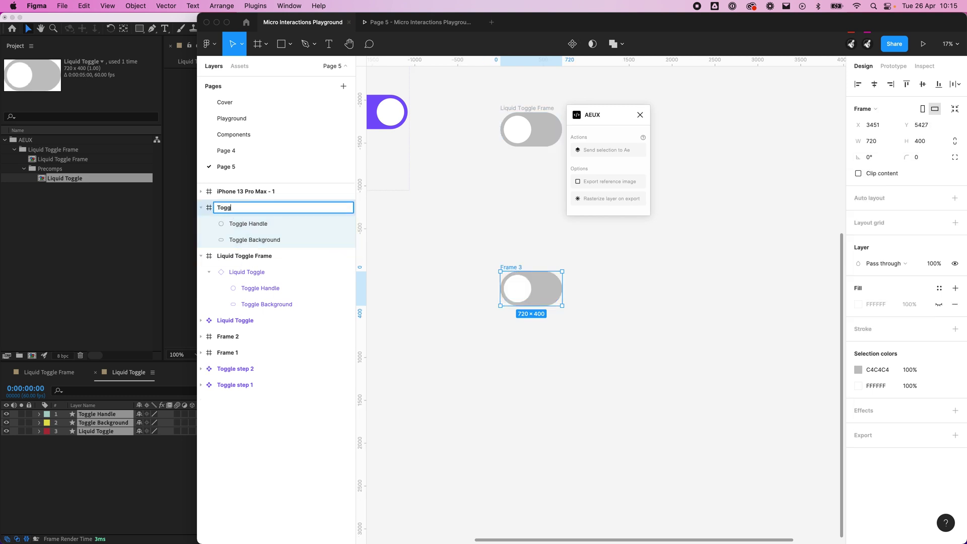
pyautogui.press('Return')
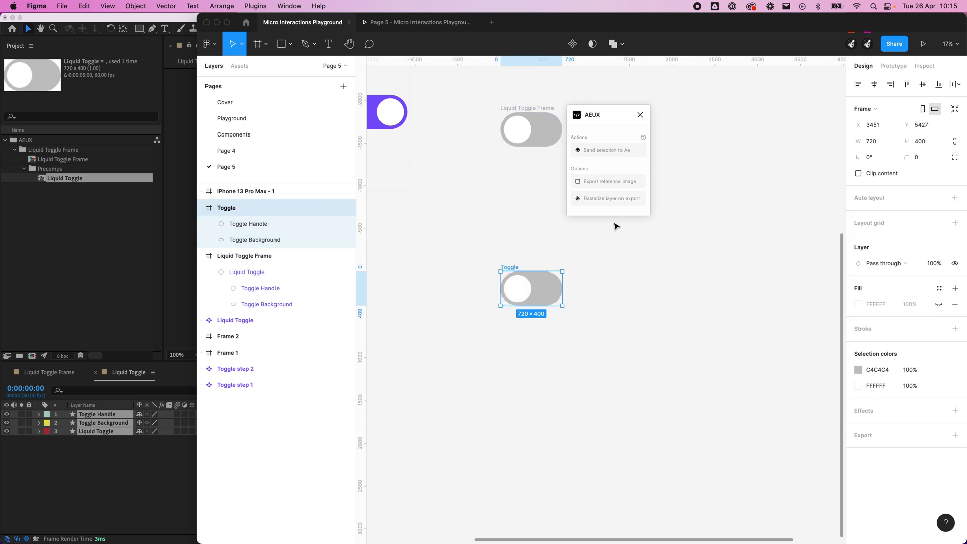
pyautogui.click(616, 150)
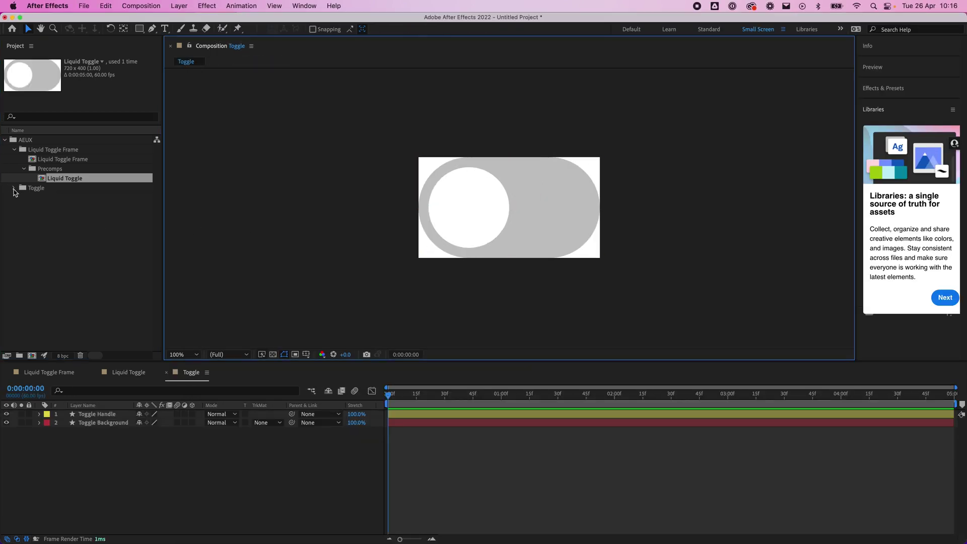
# Expand the Toggle folder in the Project panel, select the Toggle comp, then return to Figma.
pyautogui.click(14, 188)
pyautogui.click(31, 198)
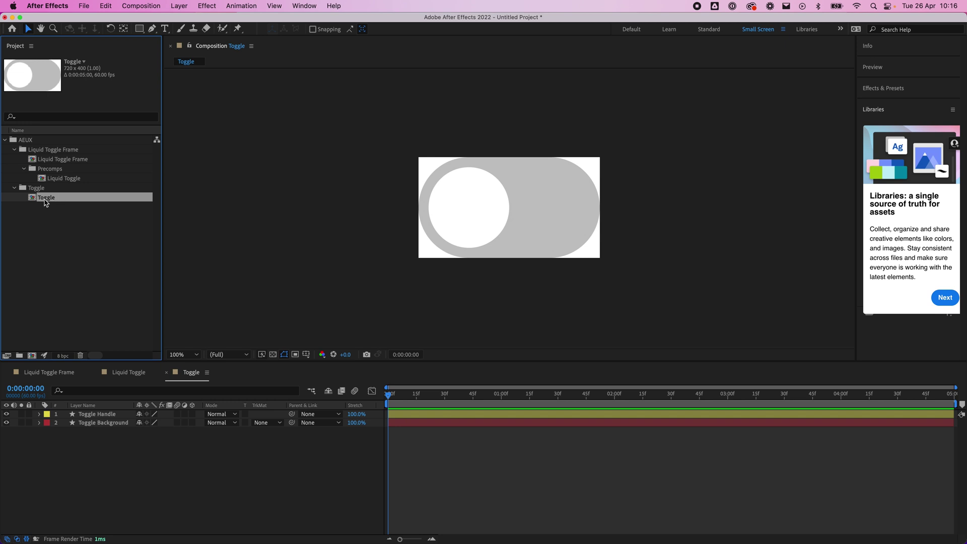
pyautogui.moveTo(362, 541)
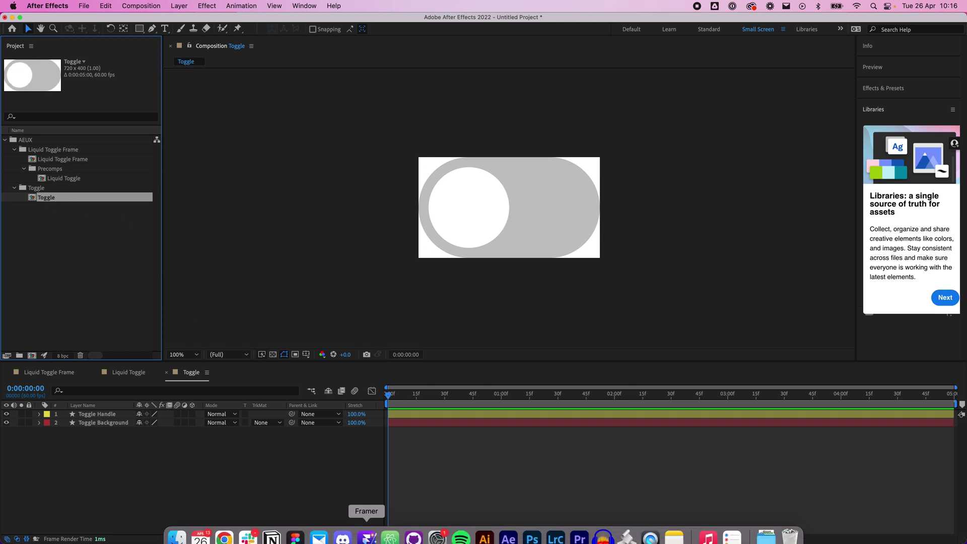
pyautogui.click(294, 526)
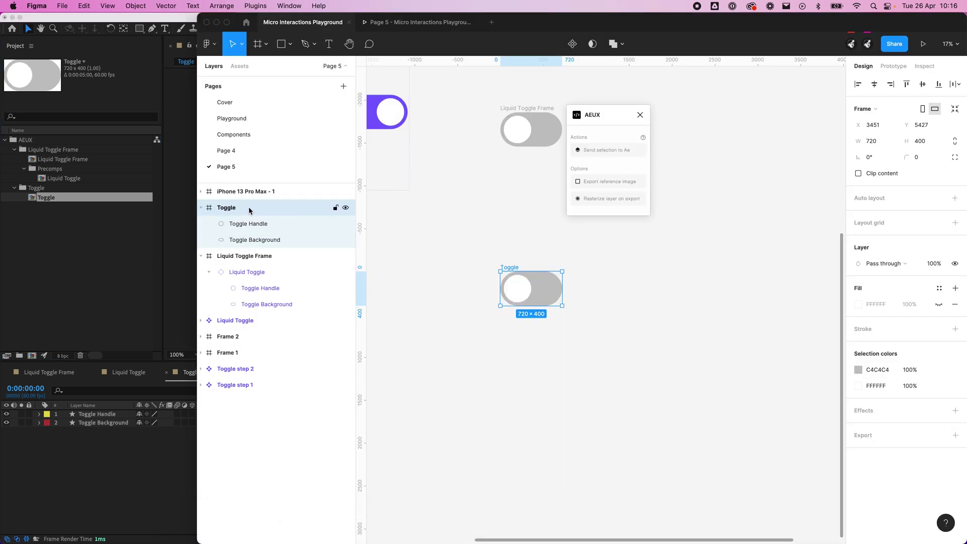